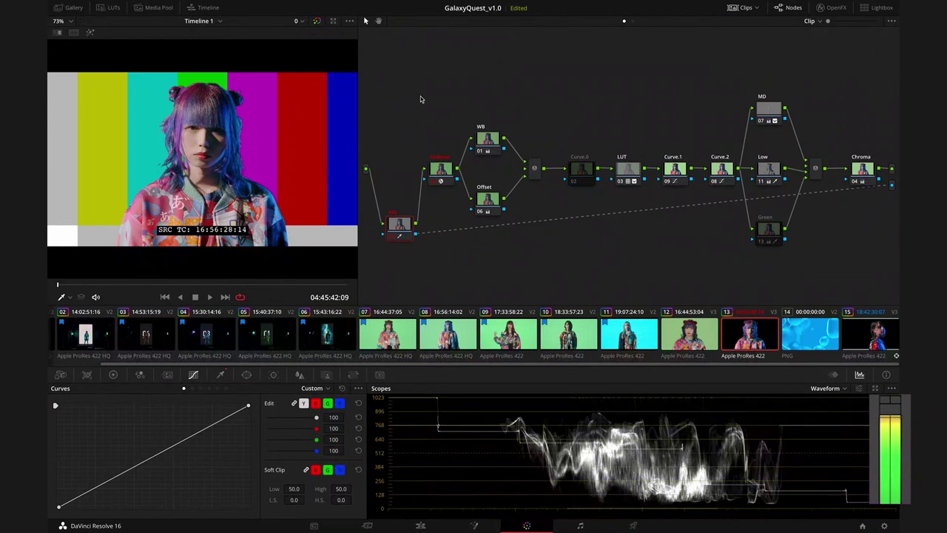
# Disable the SMPTE Color Bar clip, raise Offset to 47.00 and lower Key Output Gain to 0.731.
pyautogui.moveTo(422, 88); pyautogui.dragTo(872, 259)
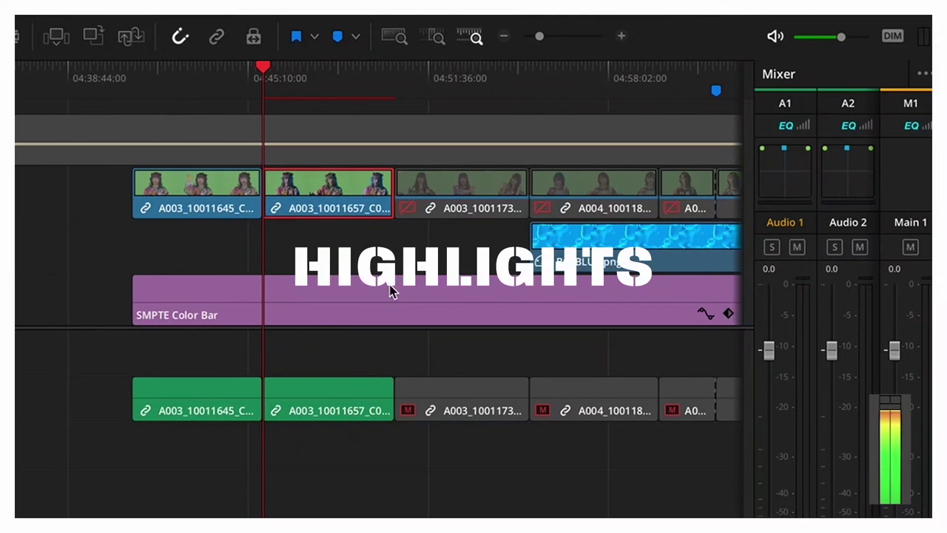
pyautogui.click(391, 291)
pyautogui.press('d')
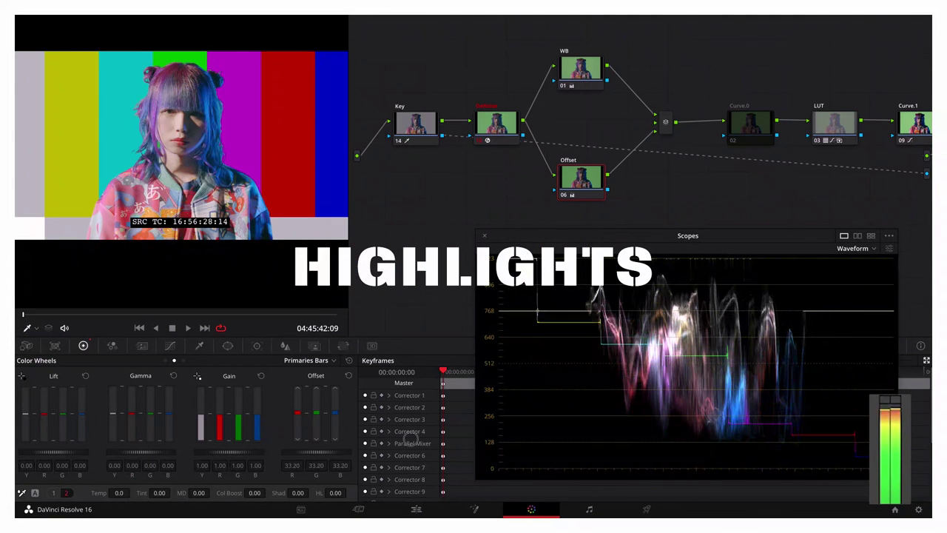
pyautogui.moveTo(411, 437); pyautogui.dragTo(455, 440)
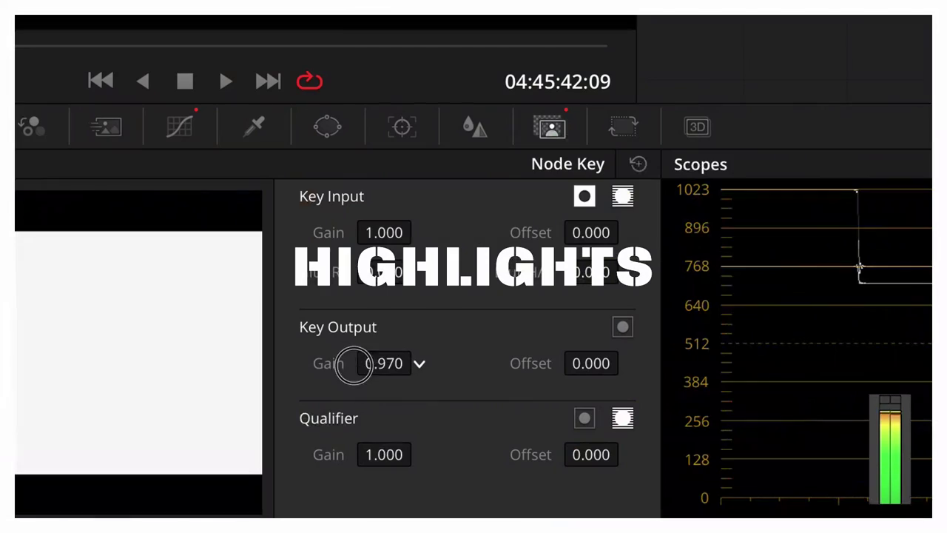
pyautogui.moveTo(355, 360); pyautogui.dragTo(59, 371)
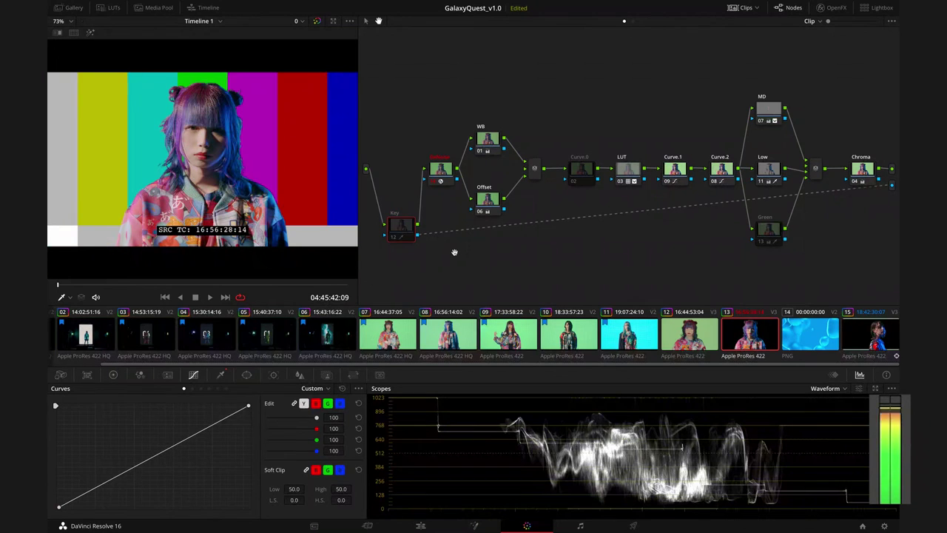
# Reposition the Key node in the node tree and toggle the grade with Ctrl+D to compare.
pyautogui.hotkey('ctrl', 'd')
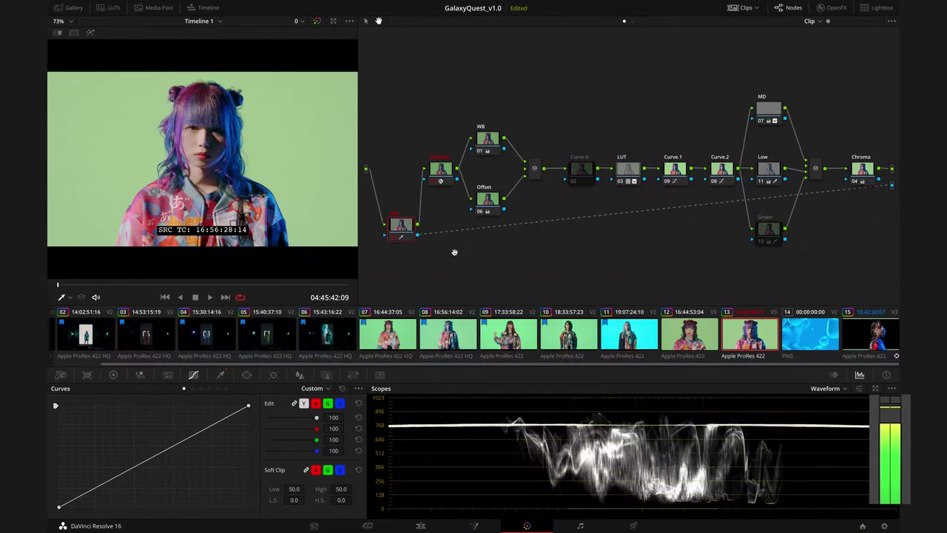
pyautogui.hotkey('ctrl', 'd')
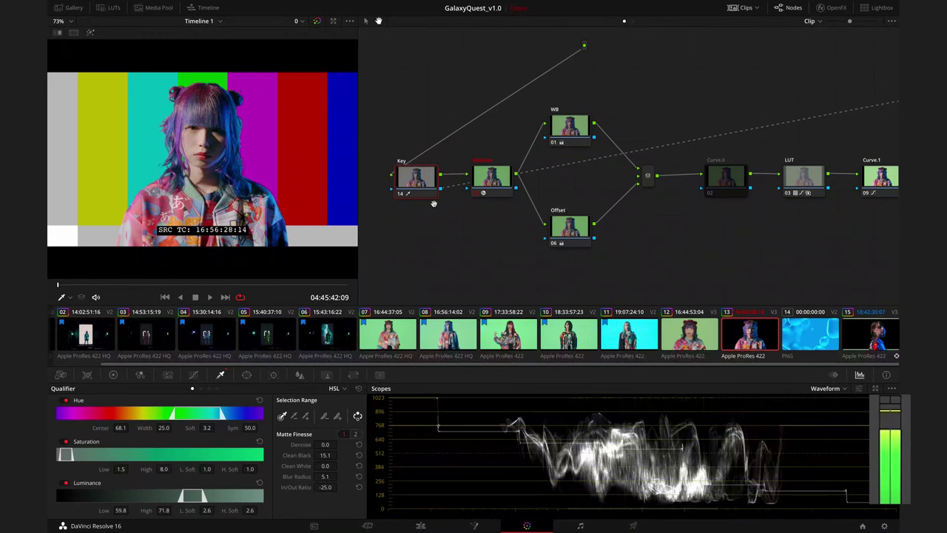
pyautogui.moveTo(419, 185); pyautogui.dragTo(419, 220)
pyautogui.hotkey('ctrl', 'd')
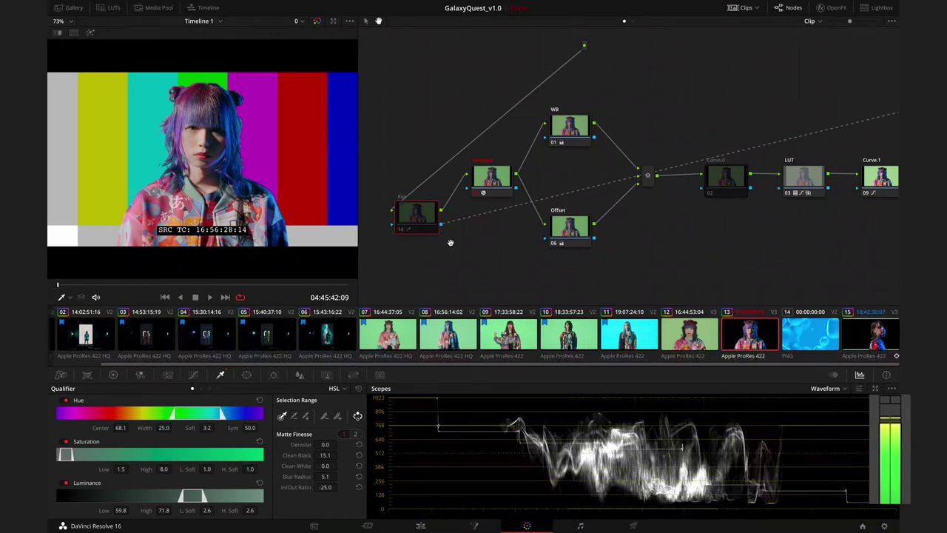
pyautogui.hotkey('ctrl', 'd')
pyautogui.hotkey('ctrl', 'd')
pyautogui.hotkey('ctrl', 'd')
pyautogui.hotkey('ctrl', 'd')
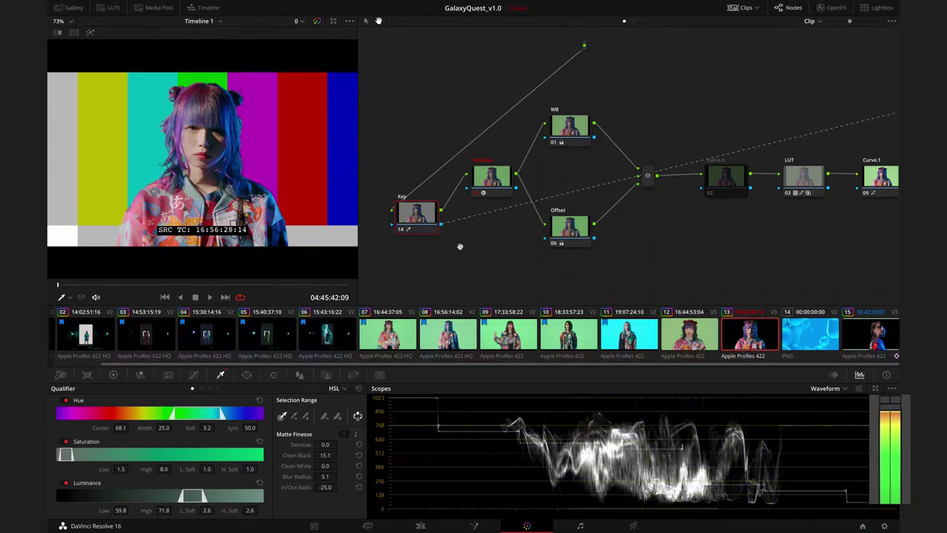
pyautogui.moveTo(421, 218); pyautogui.dragTo(421, 213)
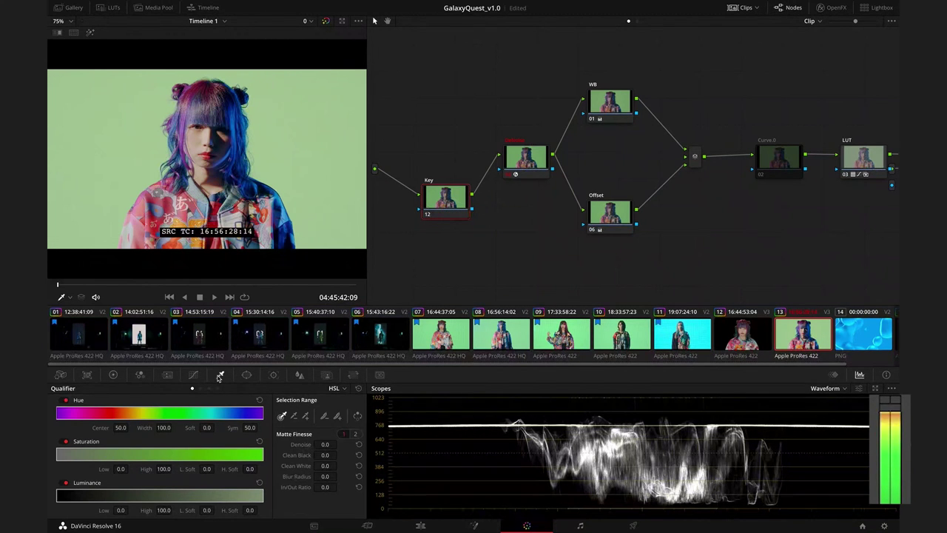
# Sample the green backdrop with the qualifier picker and preview the matte in Highlight mode.
pyautogui.click(282, 417)
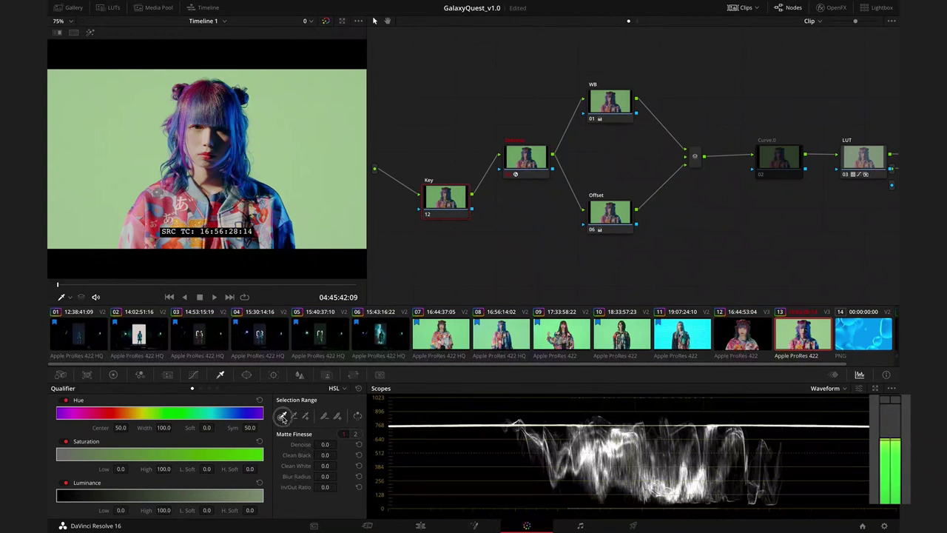
pyautogui.click(289, 160)
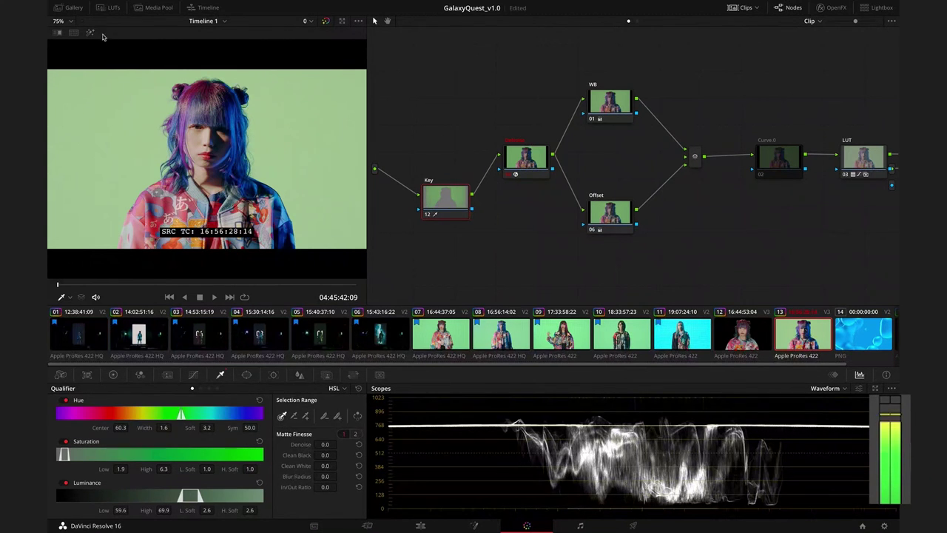
pyautogui.click(90, 34)
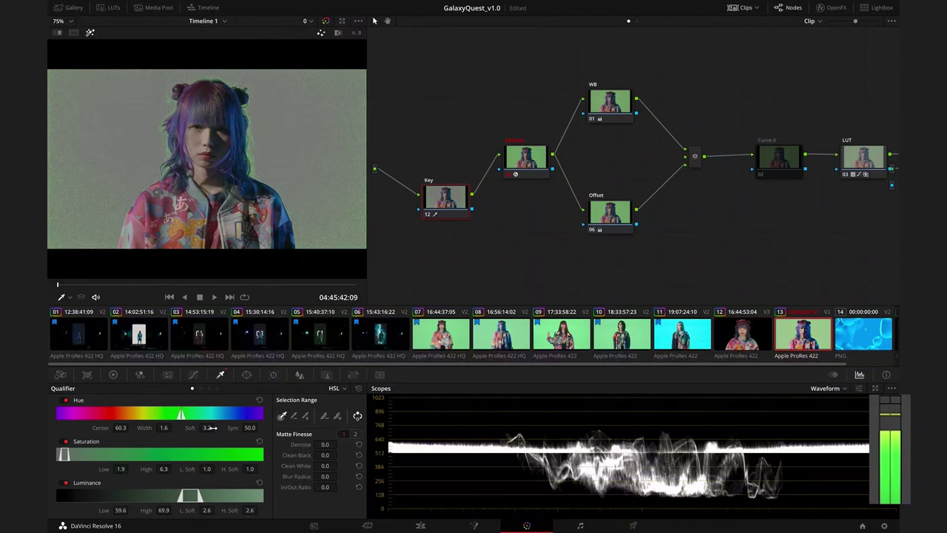
pyautogui.click(165, 428)
# Set hue width to 15.0, widen the saturation and luminance ranges, and clean and soften the matte edges.
pyautogui.write('15')
pyautogui.press('Return')
pyautogui.click(122, 469)
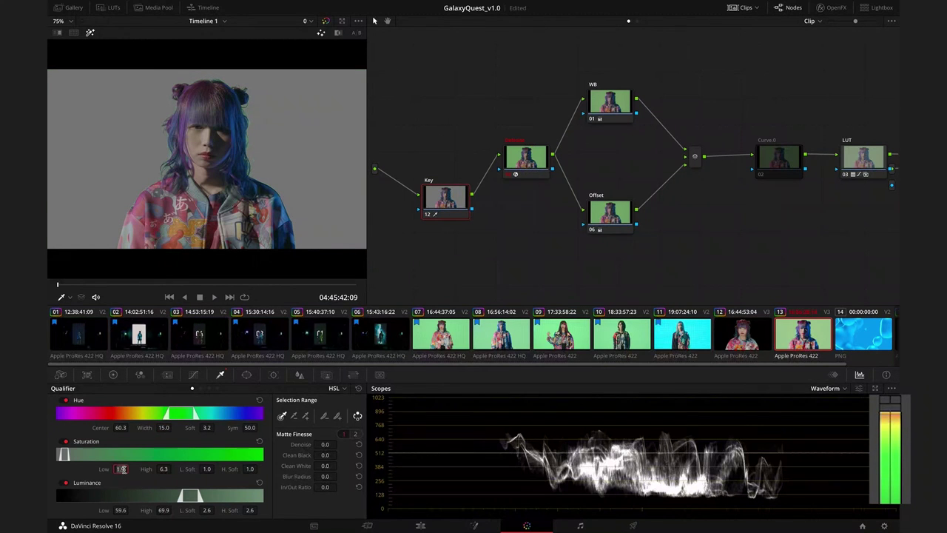
pyautogui.moveTo(164, 469)
pyautogui.mouseDown()
pyautogui.moveTo(174, 468)
pyautogui.moveTo(191, 495)
pyautogui.mouseUp()
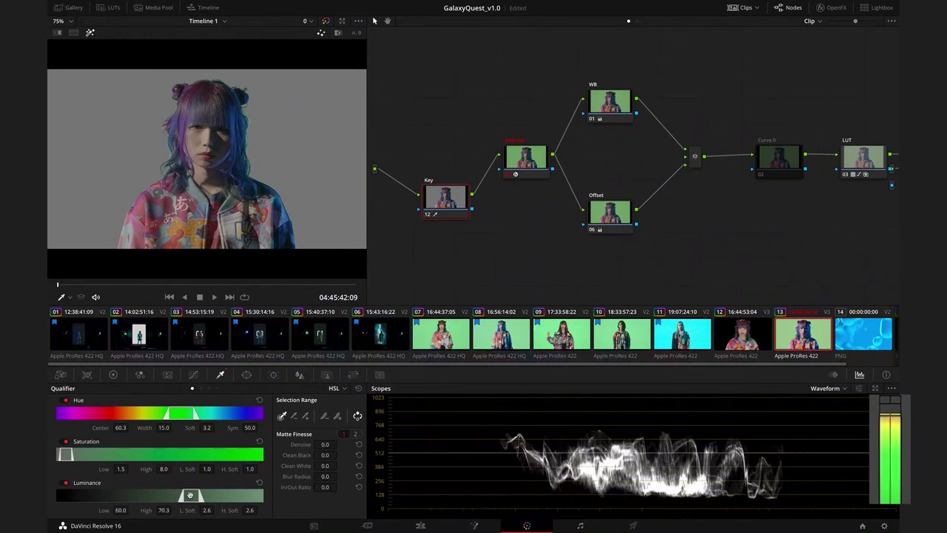
pyautogui.moveTo(325, 476)
pyautogui.mouseDown()
pyautogui.moveTo(333, 476)
pyautogui.moveTo(315, 487)
pyautogui.mouseUp()
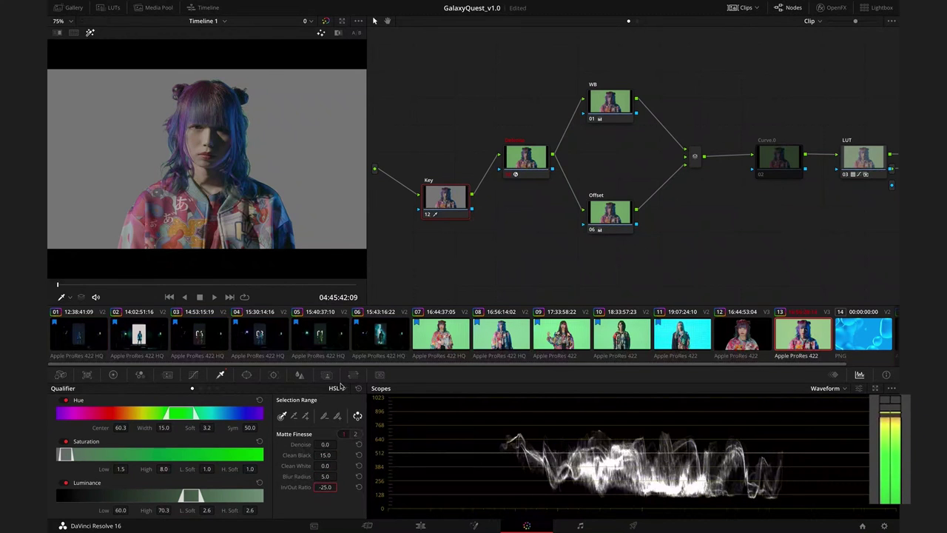
# Toggle the matte Highlight preview to check the key, ending on the normal image.
pyautogui.click(358, 416)
pyautogui.click(358, 417)
pyautogui.click(358, 417)
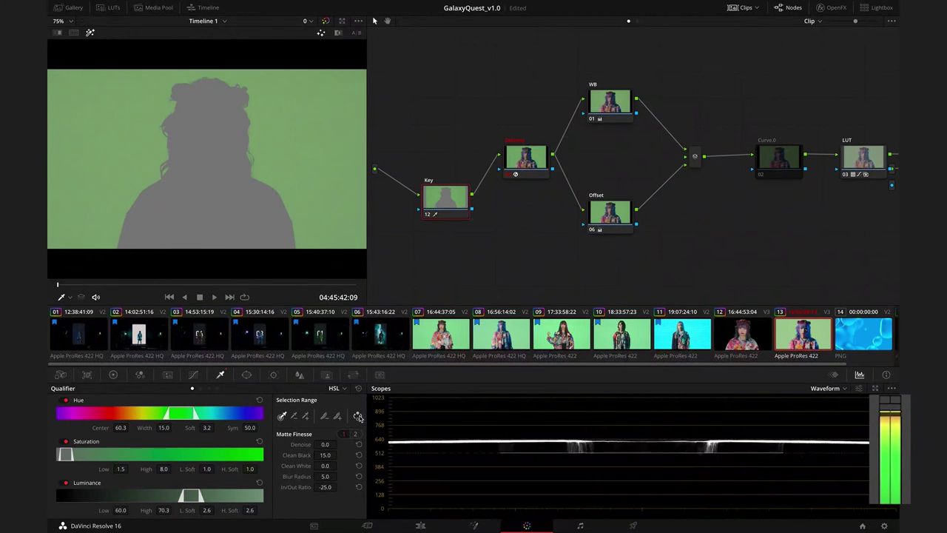
pyautogui.click(358, 416)
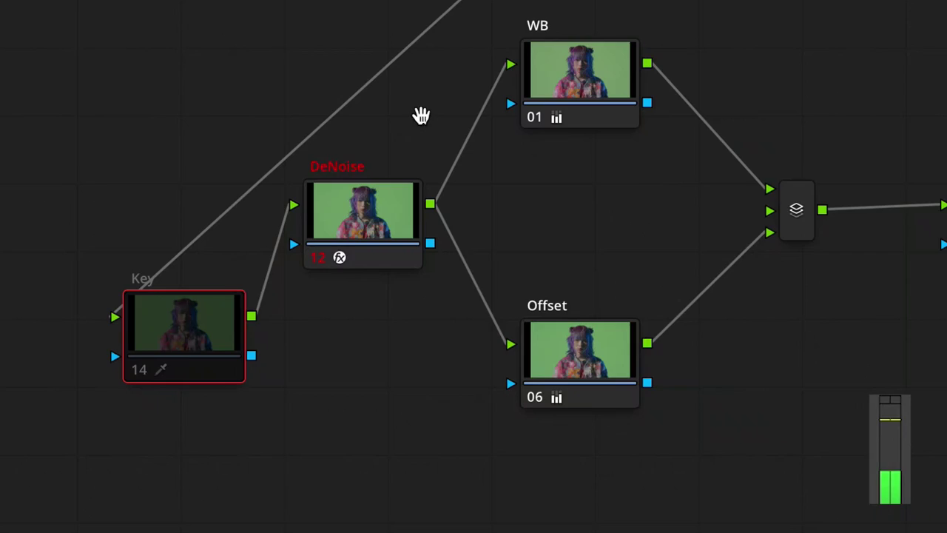
# Add an alpha output to the node graph from its context menu.
pyautogui.rightClick(420, 117)
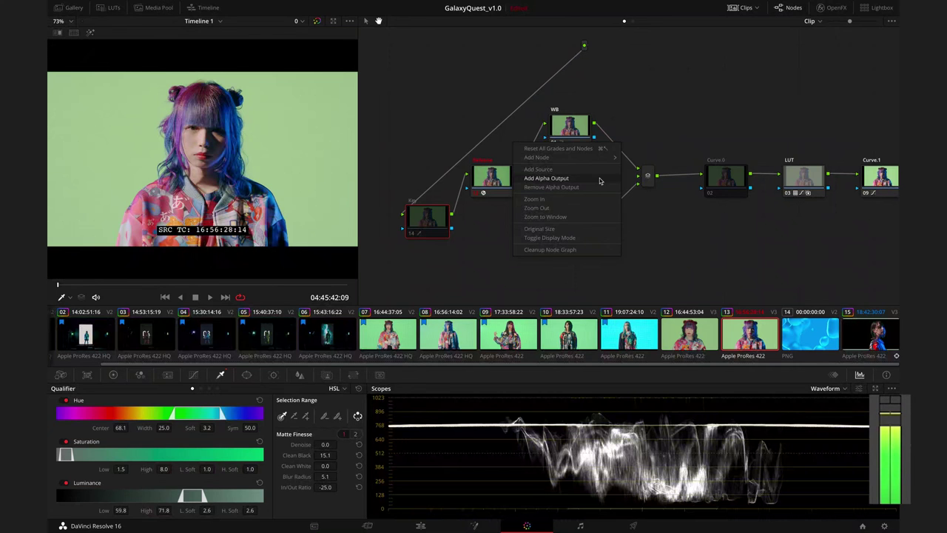
pyautogui.click(600, 180)
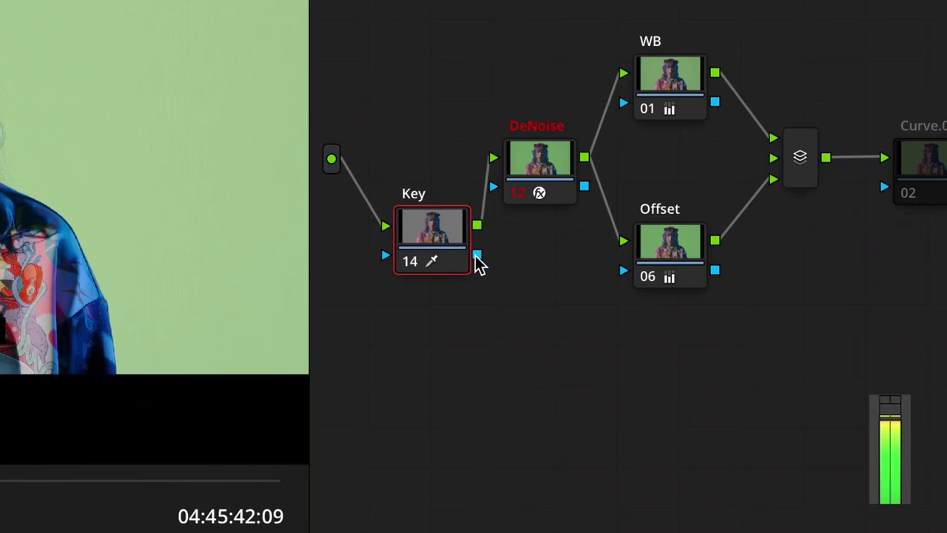
# Wire the Key node's matte into the alpha output so colour bars show behind the portrait.
pyautogui.moveTo(418, 203)
pyautogui.mouseDown()
pyautogui.moveTo(646, 209)
pyautogui.moveTo(891, 191)
pyautogui.mouseUp()
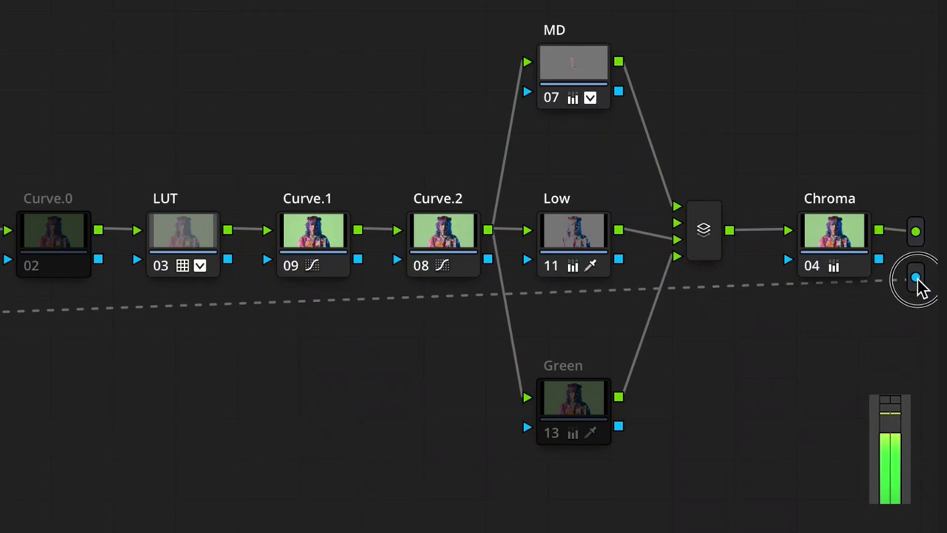
pyautogui.moveTo(892, 190); pyautogui.dragTo(893, 189)
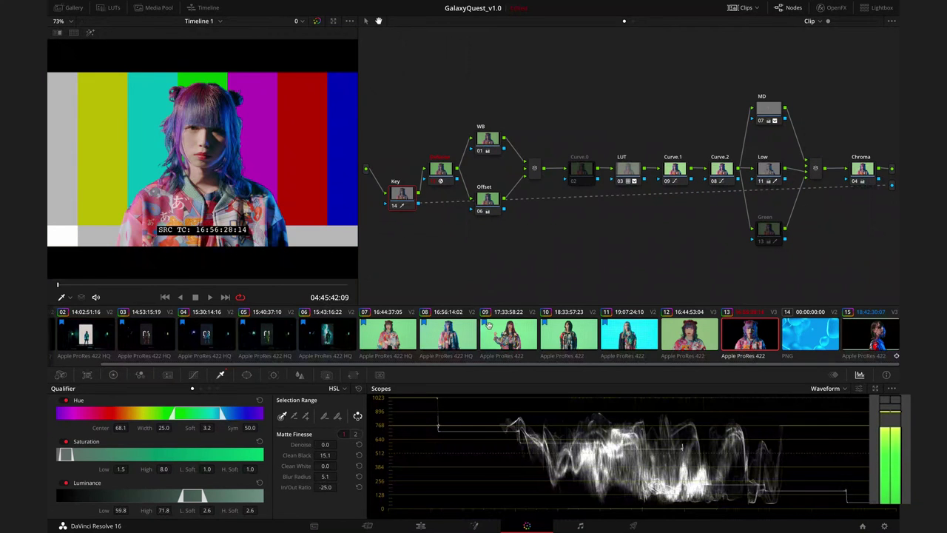
pyautogui.click(420, 526)
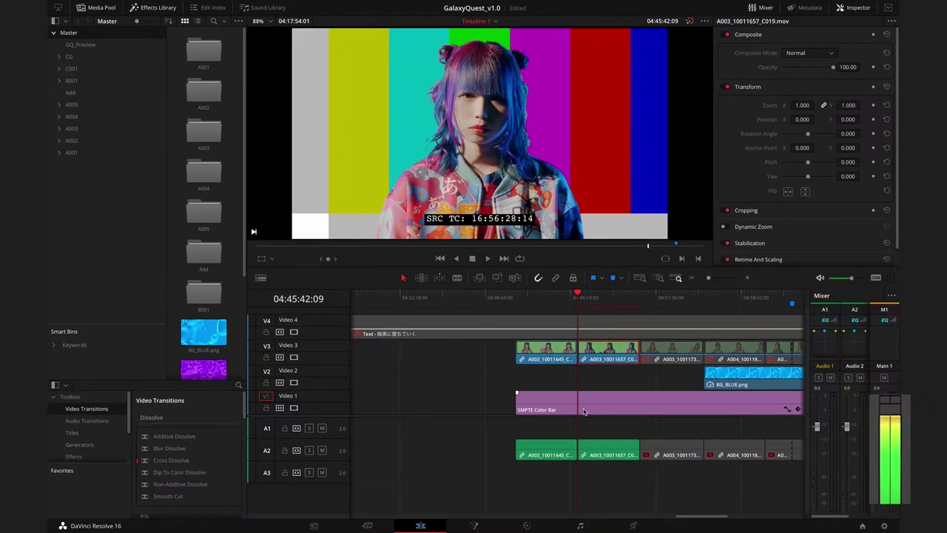
pyautogui.click(614, 403)
pyautogui.press('d')
pyautogui.press('d')
pyautogui.press('d')
pyautogui.press('d')
pyautogui.press('d')
pyautogui.click(624, 361)
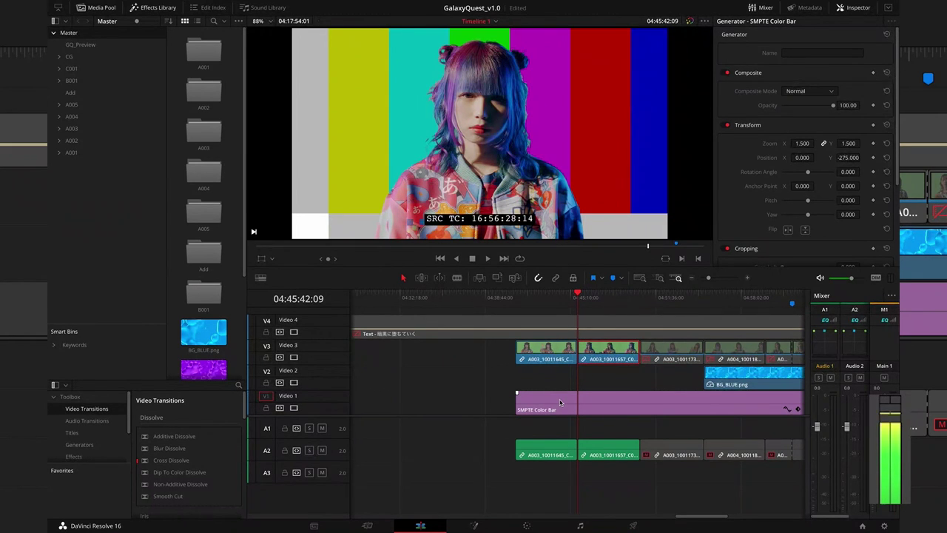
pyautogui.click(527, 525)
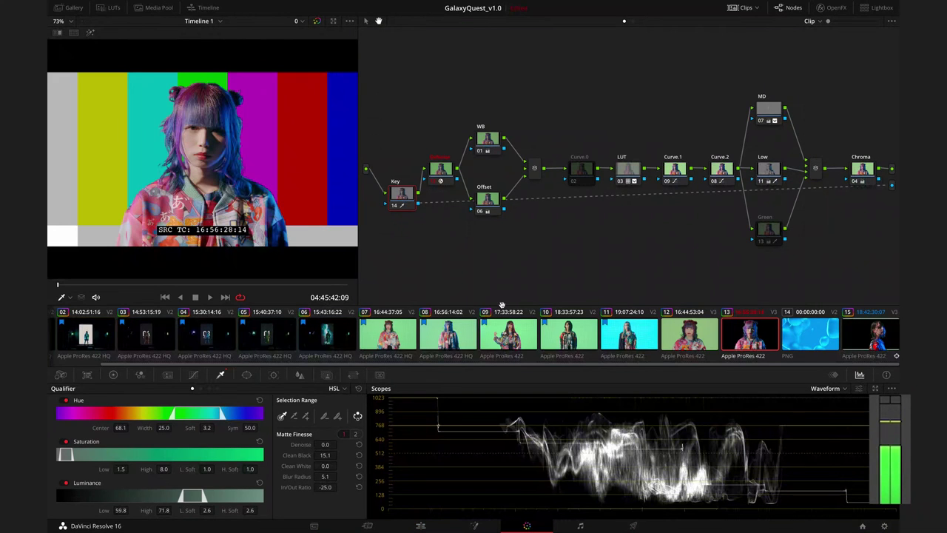
pyautogui.hotkey('ctrl', 'f')
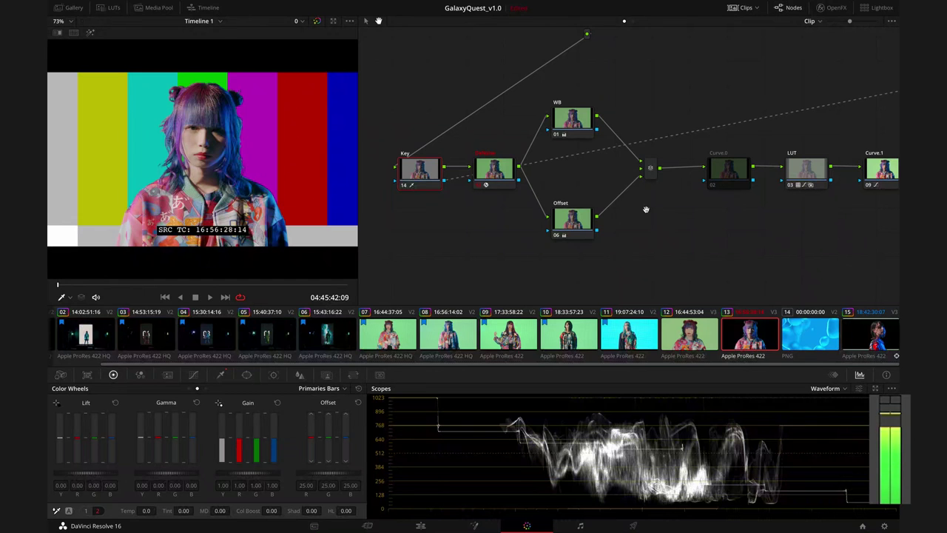
pyautogui.click(571, 120)
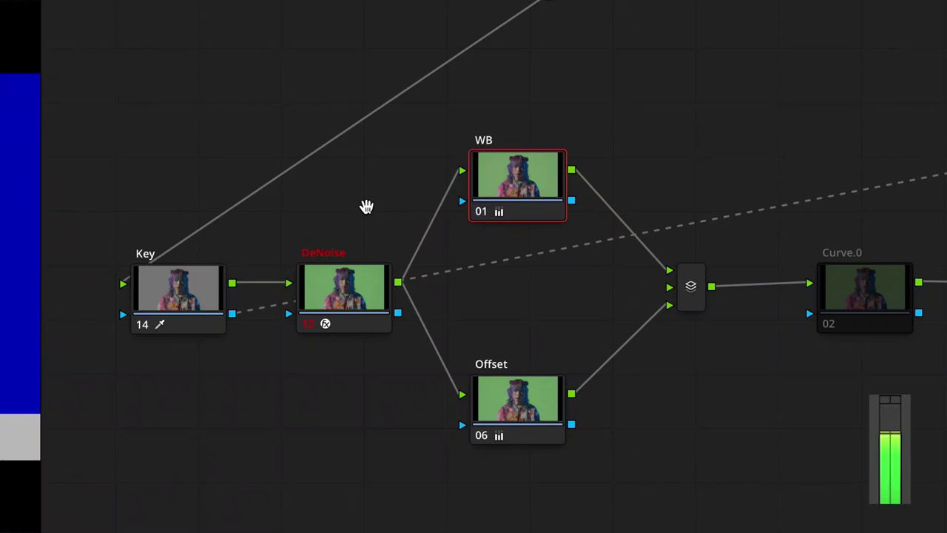
pyautogui.hotkey('ctrl', 'd')
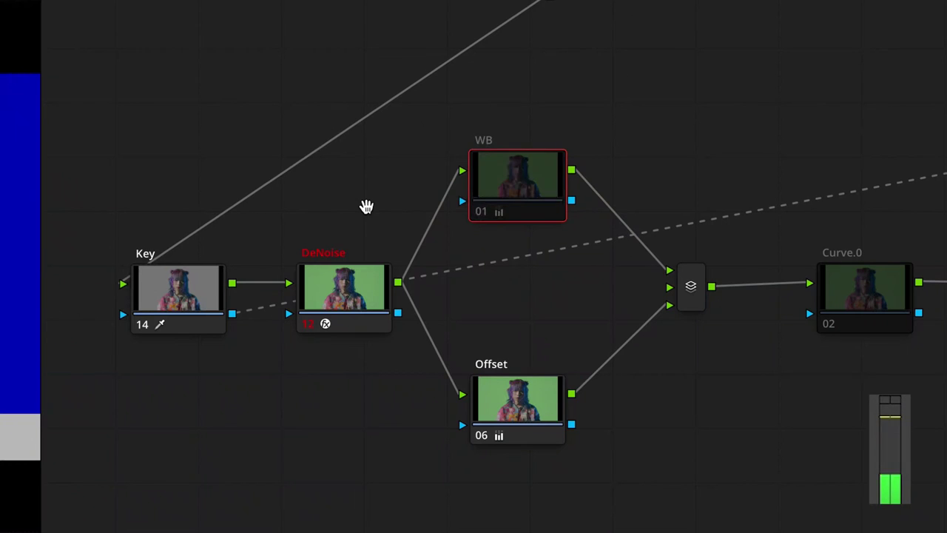
pyautogui.hotkey('ctrl', 'd')
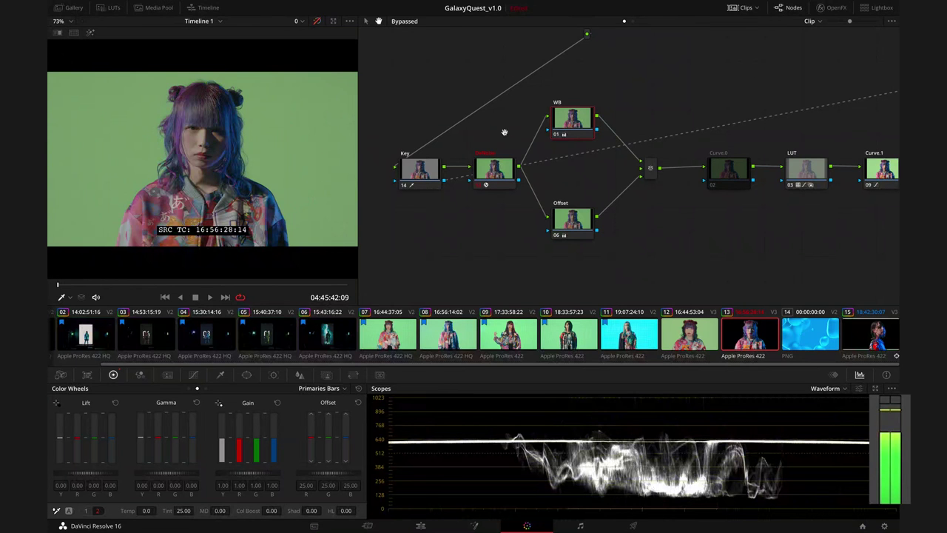
pyautogui.hotkey('shift', 'd')
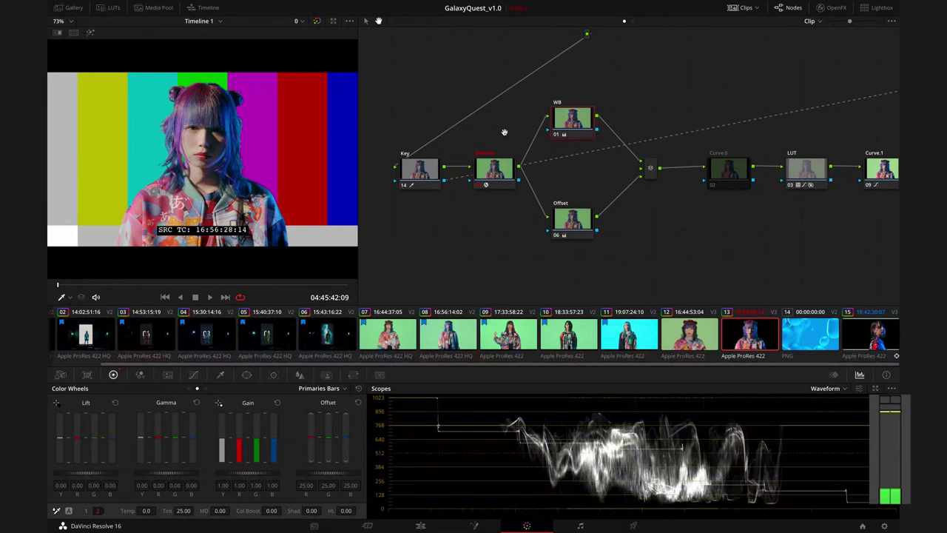
pyautogui.hotkey('shift', 'd')
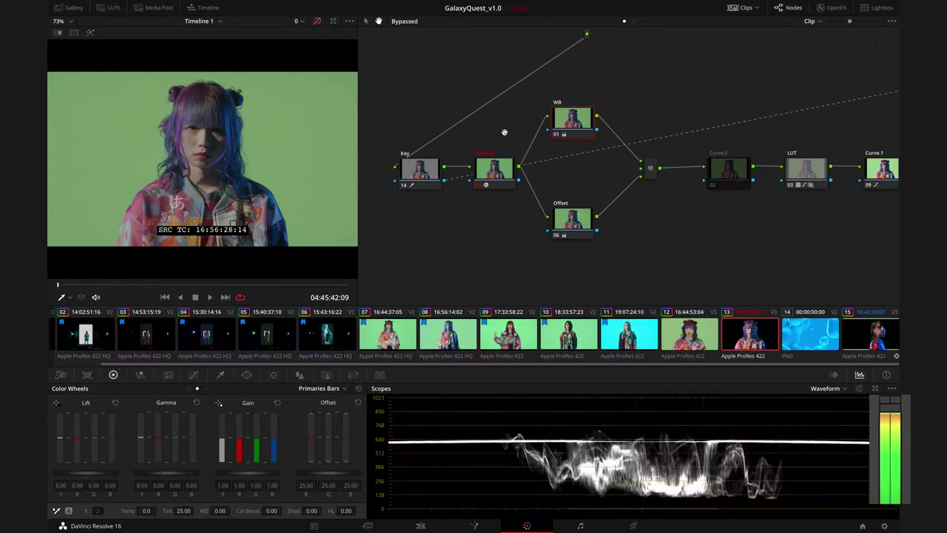
pyautogui.hotkey('shift', 'd')
pyautogui.hotkey('shift', 'd')
pyautogui.hotkey('shift', 'd')
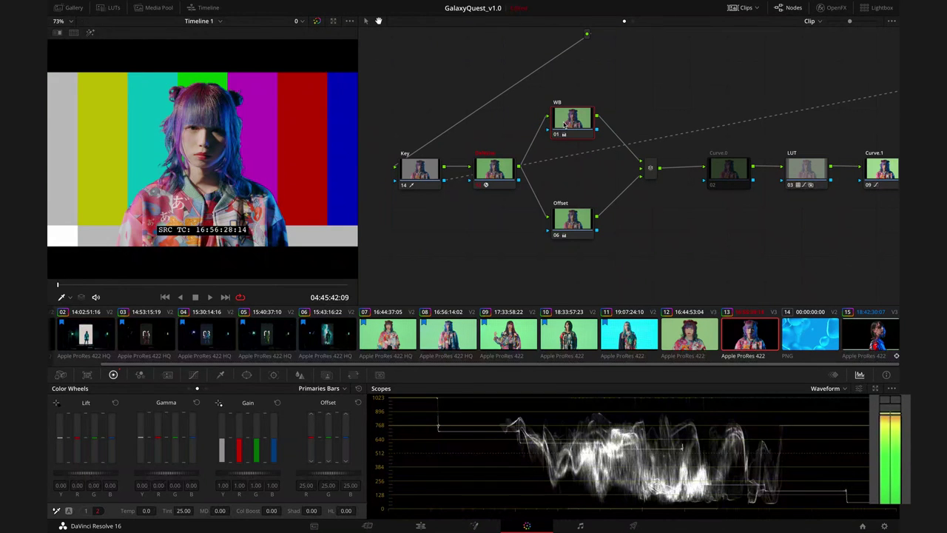
pyautogui.click(331, 23)
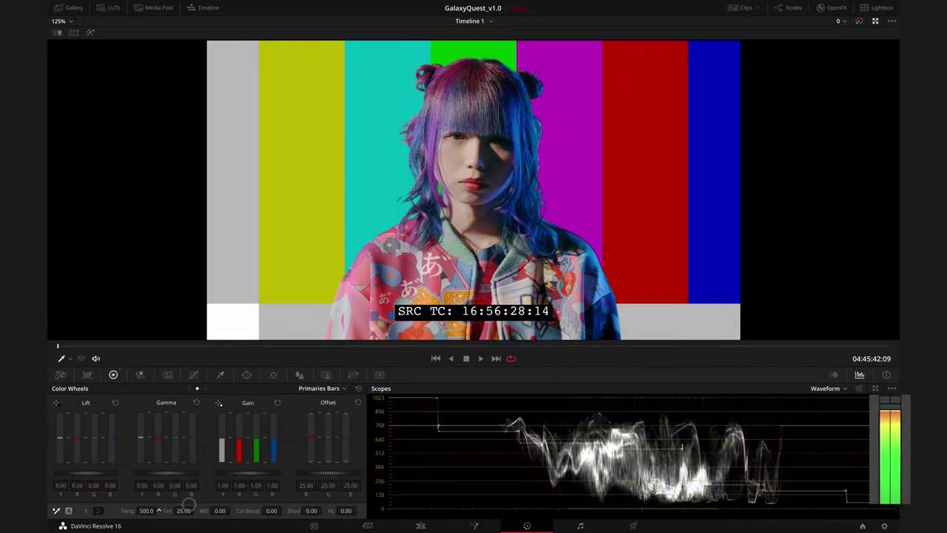
# Push the colour temperature much warmer, then reset Temp back to 0.
pyautogui.moveTo(145, 510)
pyautogui.mouseDown()
pyautogui.moveTo(233, 501)
pyautogui.moveTo(70, 511)
pyautogui.mouseUp()
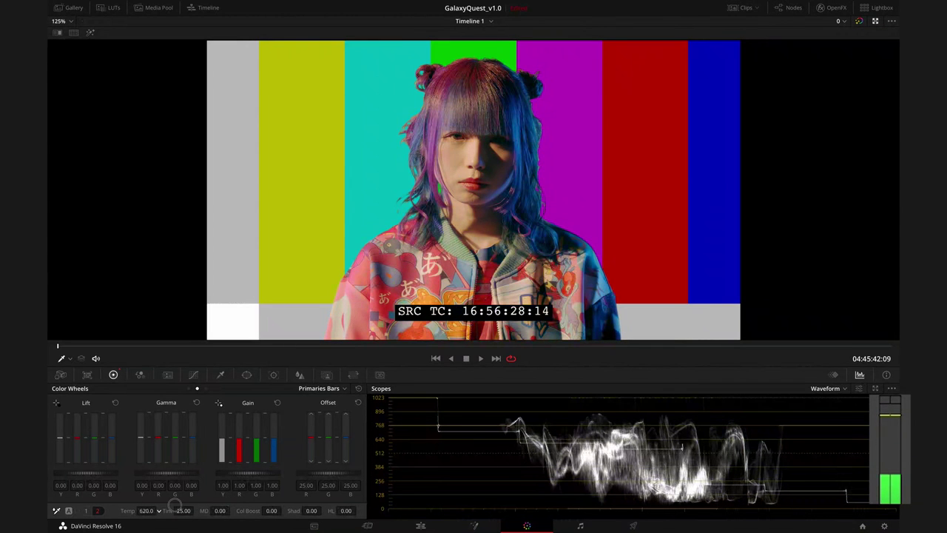
pyautogui.doubleClick(127, 510)
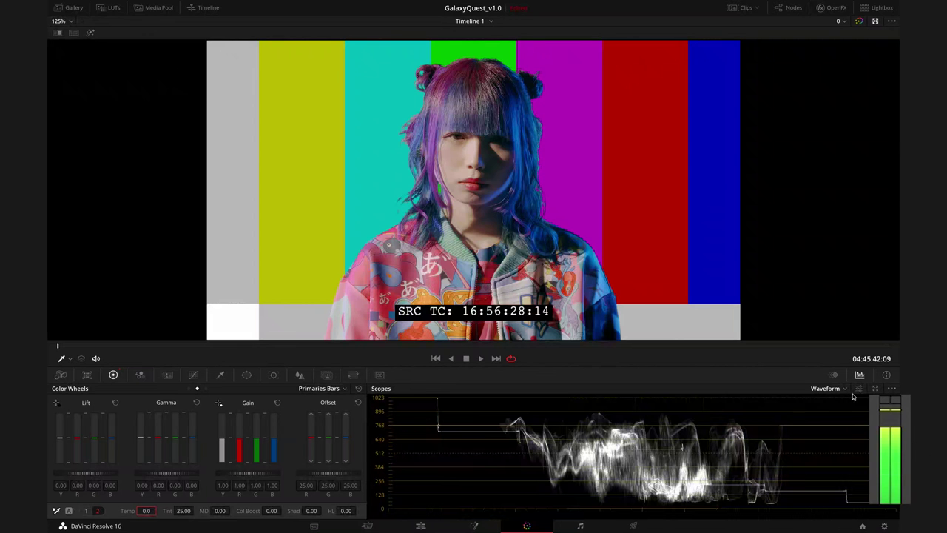
pyautogui.click(838, 389)
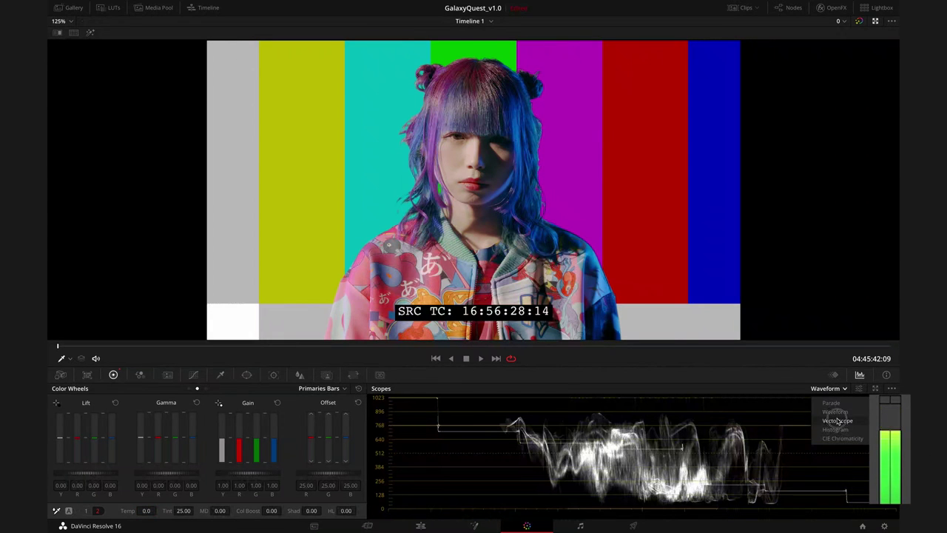
# Show a vectorscope in the Scopes panel instead of the floating window and re-enlarge the viewer.
pyautogui.click(836, 420)
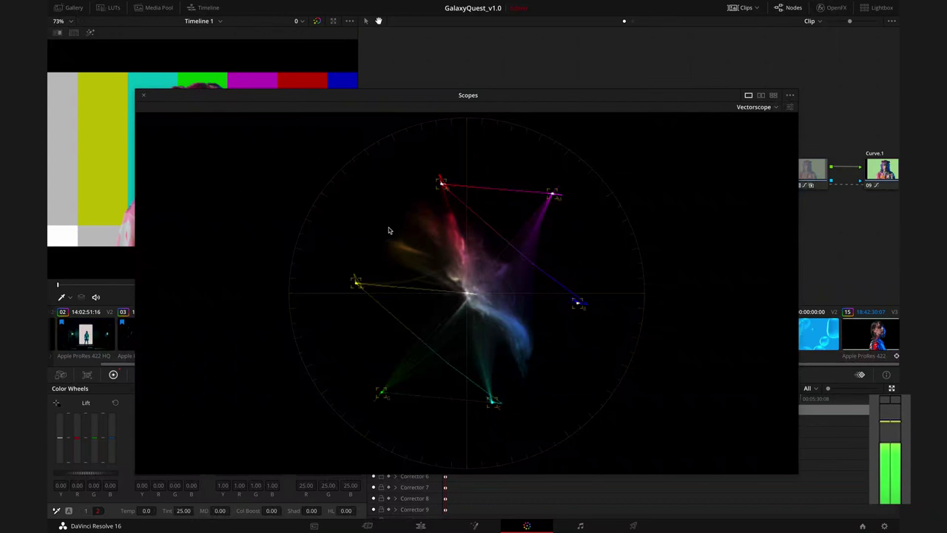
pyautogui.click(143, 95)
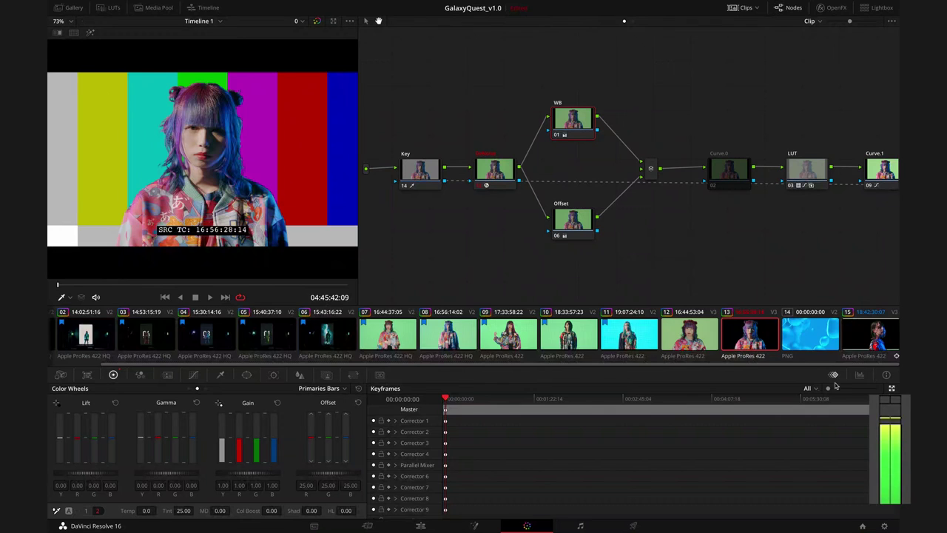
pyautogui.click(833, 375)
pyautogui.click(334, 22)
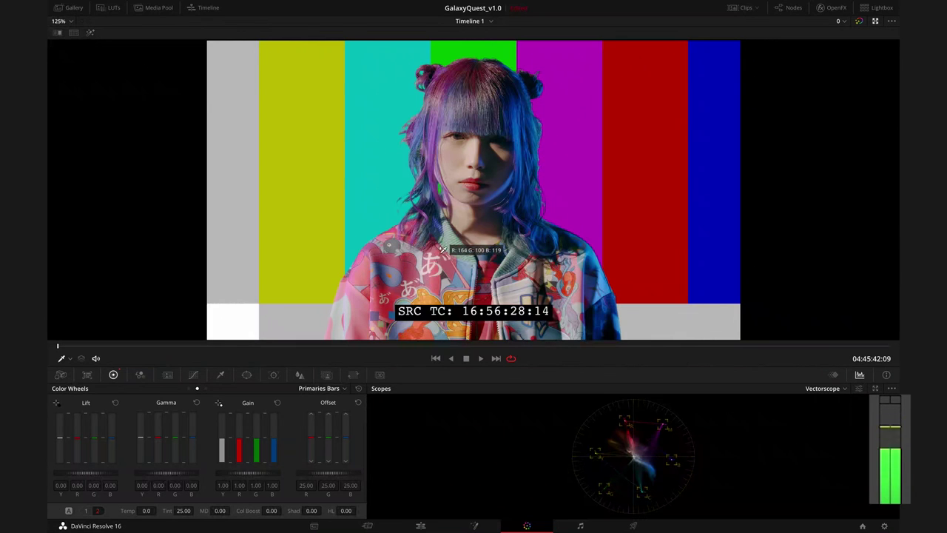
# White-balance from a neutral spot, giving Temp -278.2 and Tint -10.24, then restore the normal viewer.
pyautogui.click(432, 255)
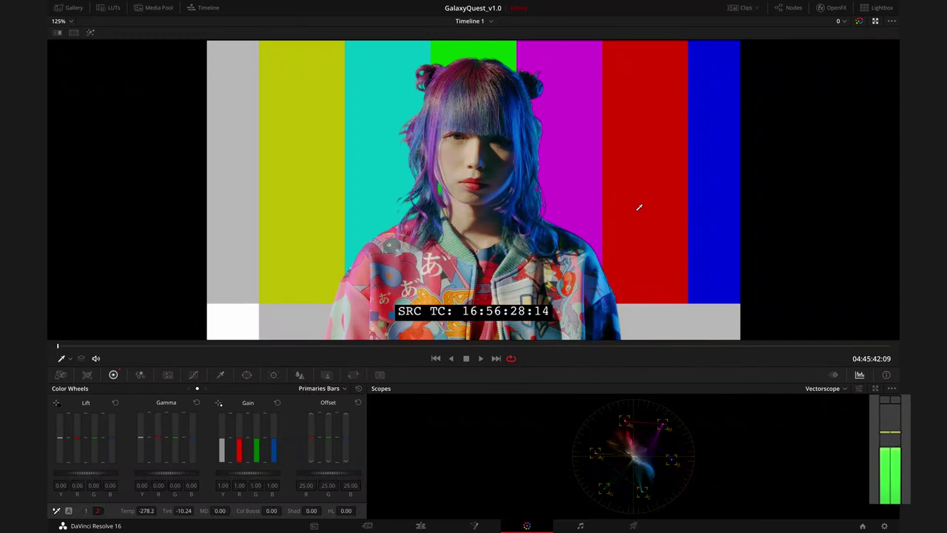
pyautogui.click(877, 25)
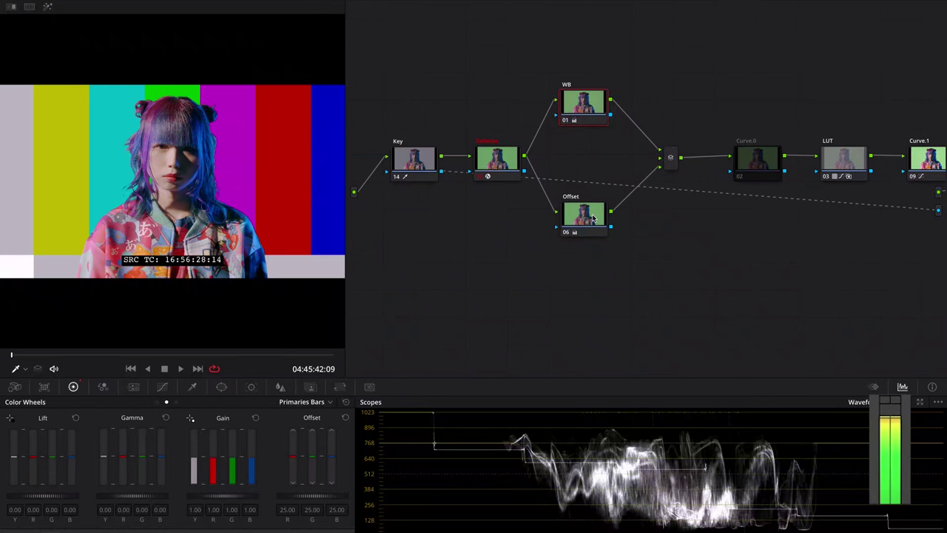
# Select the Offset node in the Node editor for grading.
pyautogui.click(592, 216)
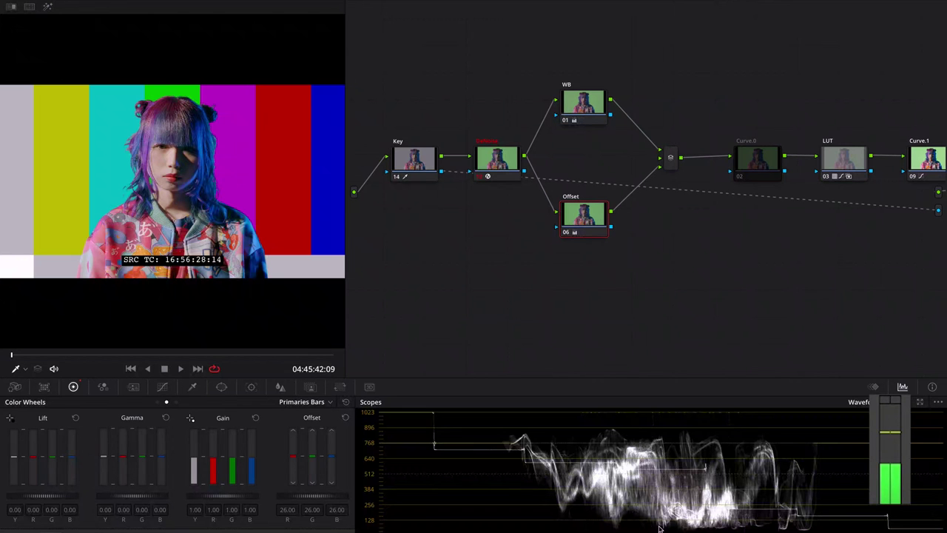
pyautogui.click(921, 402)
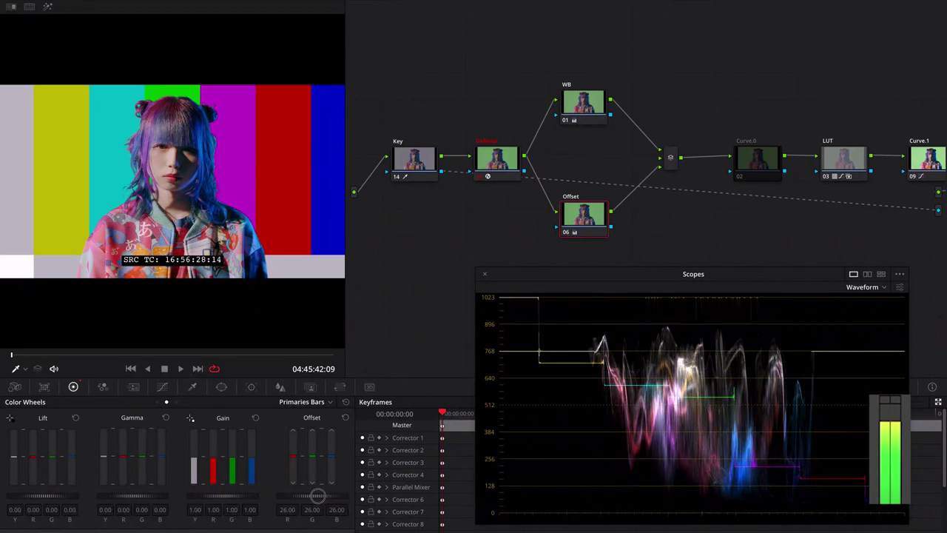
pyautogui.moveTo(313, 501)
pyautogui.mouseDown()
pyautogui.moveTo(217, 494)
pyautogui.moveTo(417, 483)
pyautogui.moveTo(489, 488)
pyautogui.moveTo(372, 486)
pyautogui.moveTo(526, 496)
pyautogui.mouseUp()
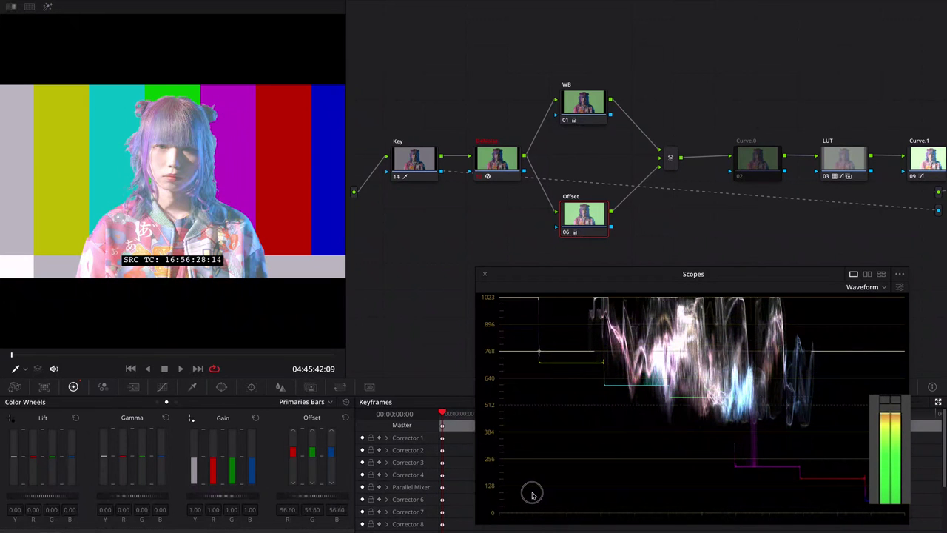
pyautogui.moveTo(526, 495); pyautogui.dragTo(253, 503)
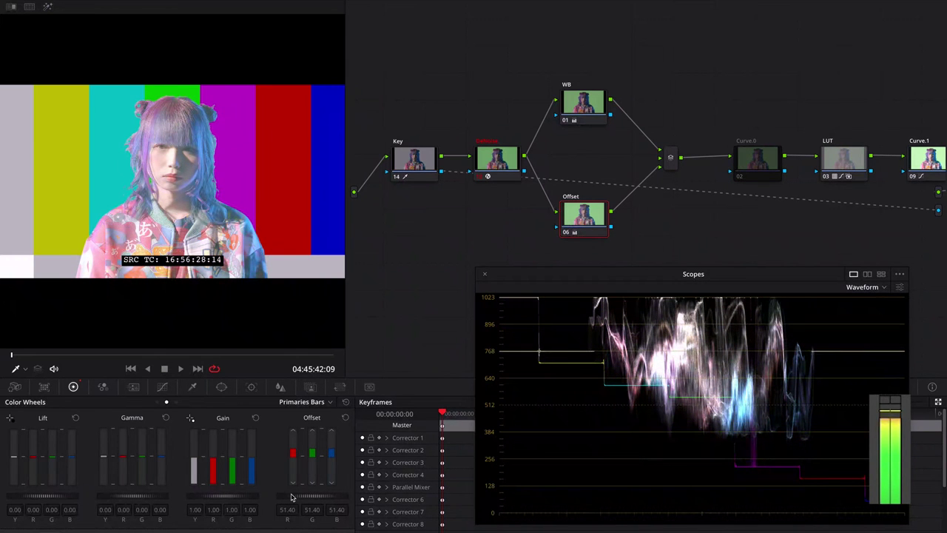
pyautogui.moveTo(292, 497); pyautogui.dragTo(322, 493)
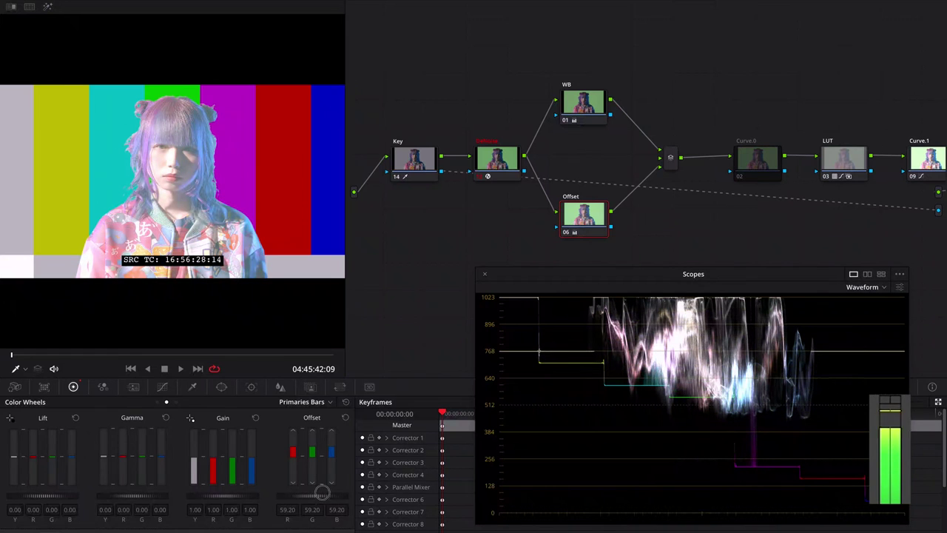
pyautogui.moveTo(322, 494); pyautogui.dragTo(198, 509)
pyautogui.hotkey('ctrl', 'shift', 'w')
pyautogui.click(902, 387)
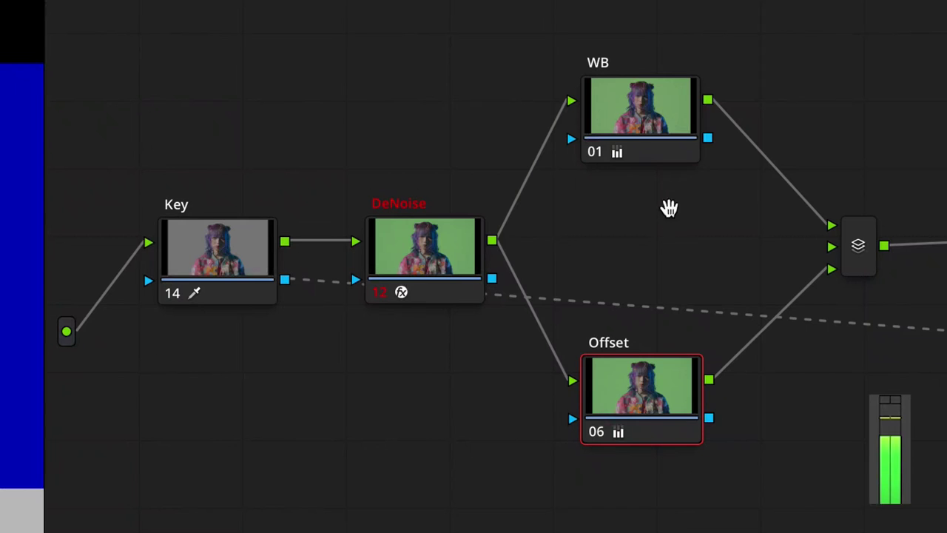
pyautogui.click(592, 111)
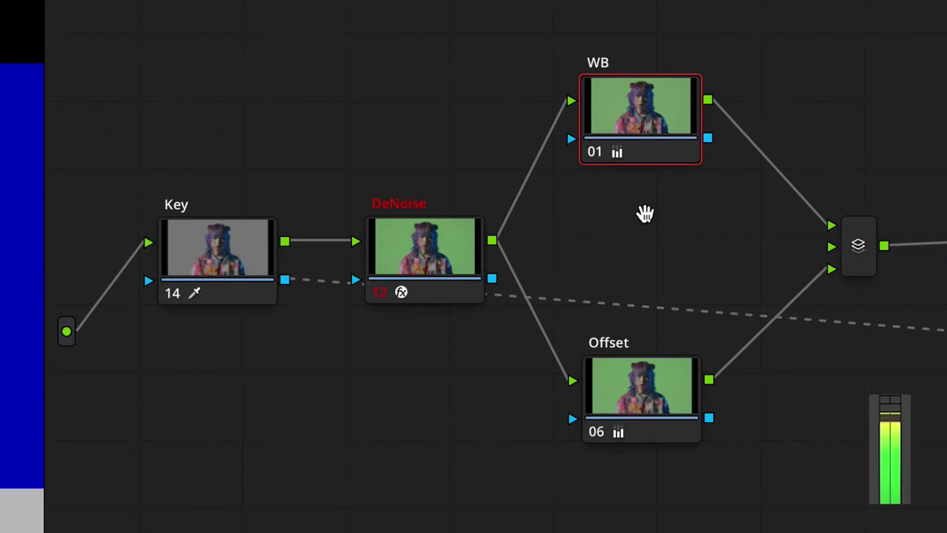
pyautogui.click(226, 274)
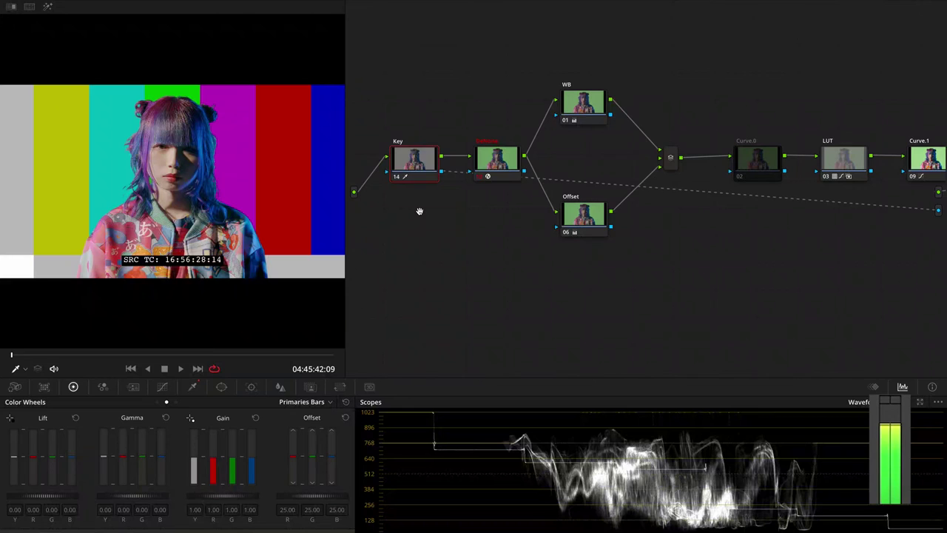
pyautogui.hotkey('ctrl', 'd')
pyautogui.hotkey('ctrl', 'd')
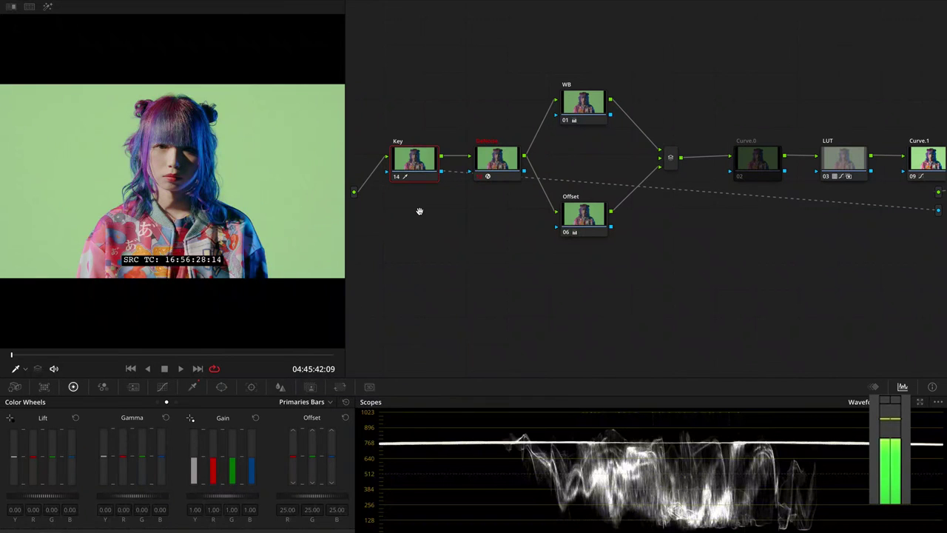
pyautogui.click(580, 214)
pyautogui.hotkey('ctrl', 'd')
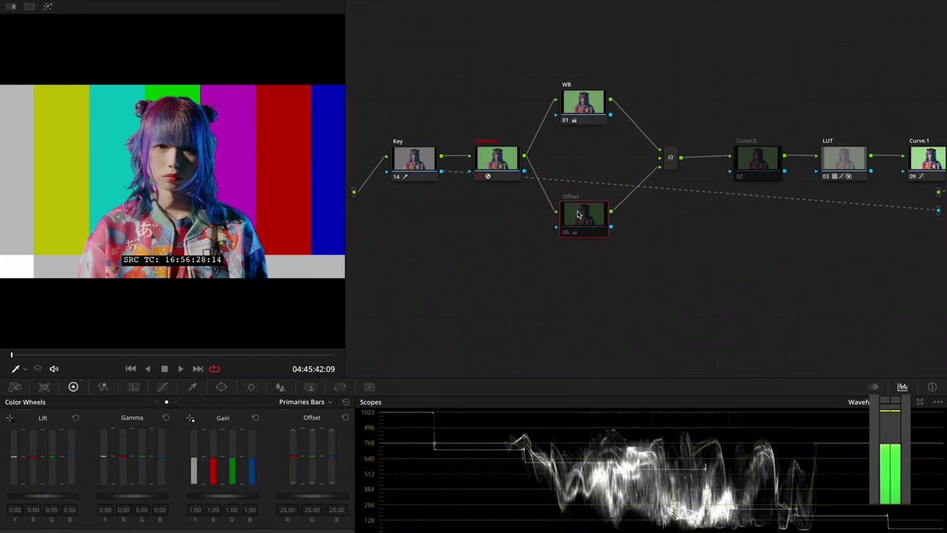
pyautogui.hotkey('ctrl', 'd')
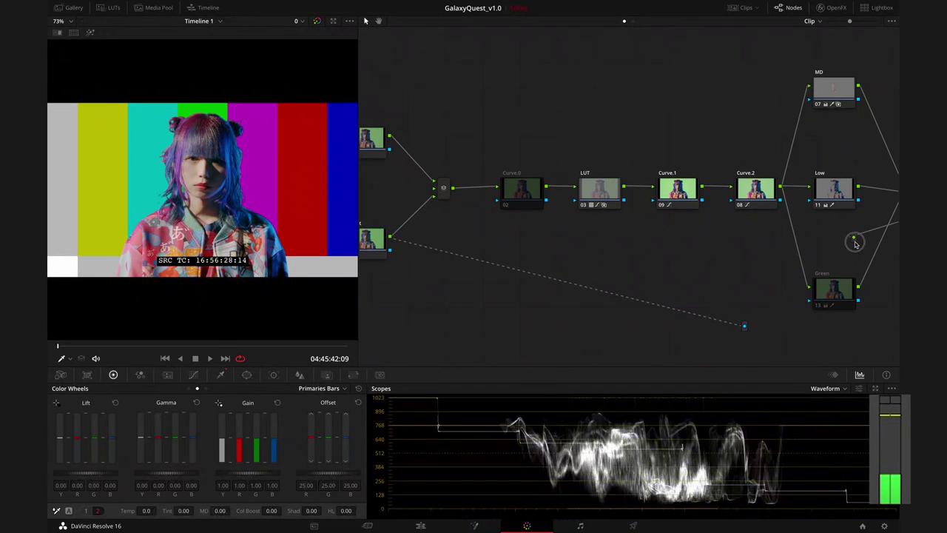
# Select the Curve.1 and Curve.2 nodes together and bring up their right-click menu.
pyautogui.moveTo(855, 243); pyautogui.dragTo(886, 287)
pyautogui.moveTo(484, 149); pyautogui.dragTo(756, 228)
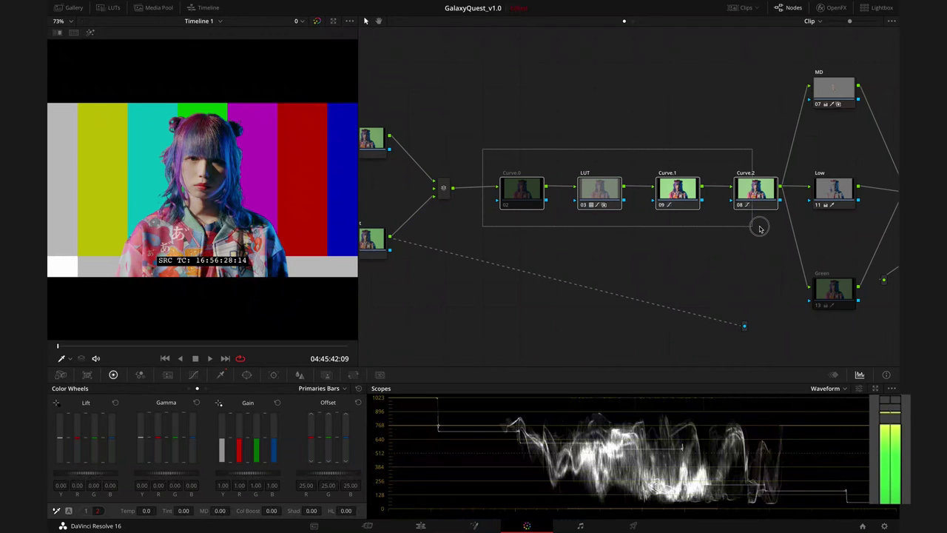
pyautogui.moveTo(756, 228); pyautogui.dragTo(755, 225)
pyautogui.moveTo(666, 153); pyautogui.dragTo(756, 218)
pyautogui.rightClick(757, 196)
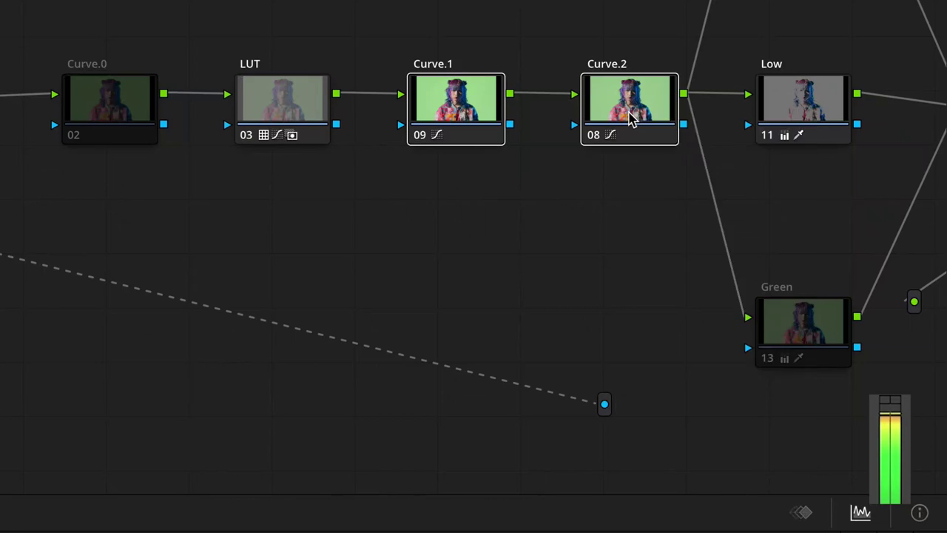
# Combine Curve.1 and Curve.2 into a compound node labelled 'Tone_Curve'.
pyautogui.click(661, 446)
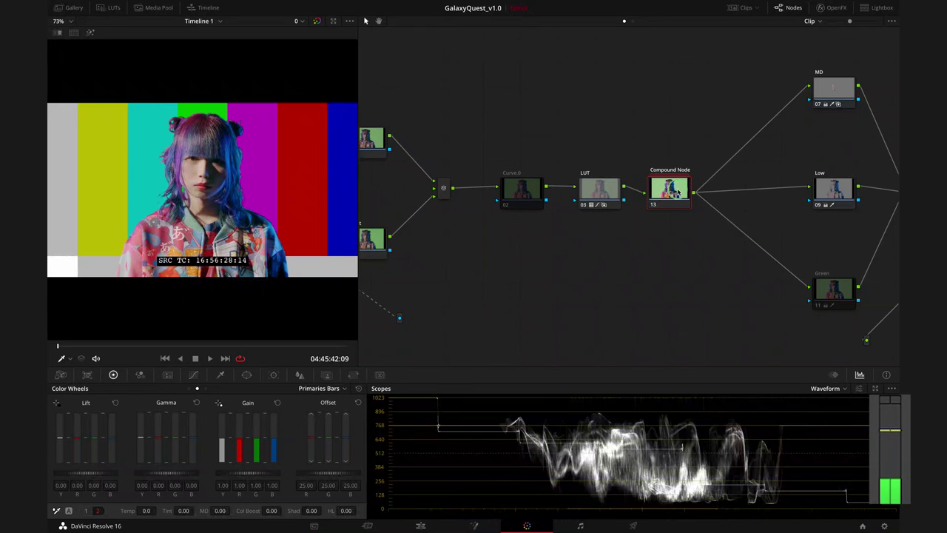
pyautogui.rightClick(685, 193)
pyautogui.click(696, 227)
pyautogui.write('Tone_Curve')
pyautogui.press('Return')
# Toggle the LUT and Tone_Curve nodes off and on with Ctrl+D to compare the grade.
pyautogui.click(605, 198)
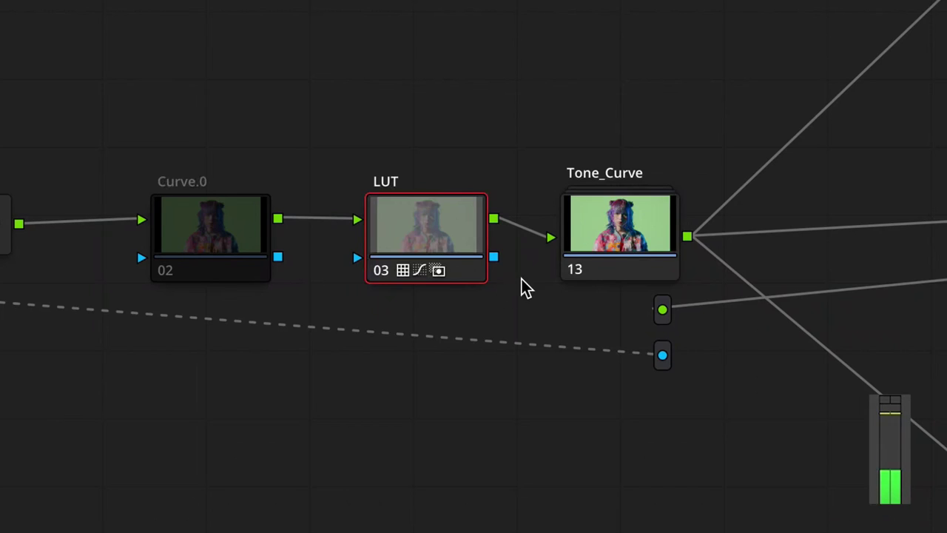
pyautogui.click(634, 247)
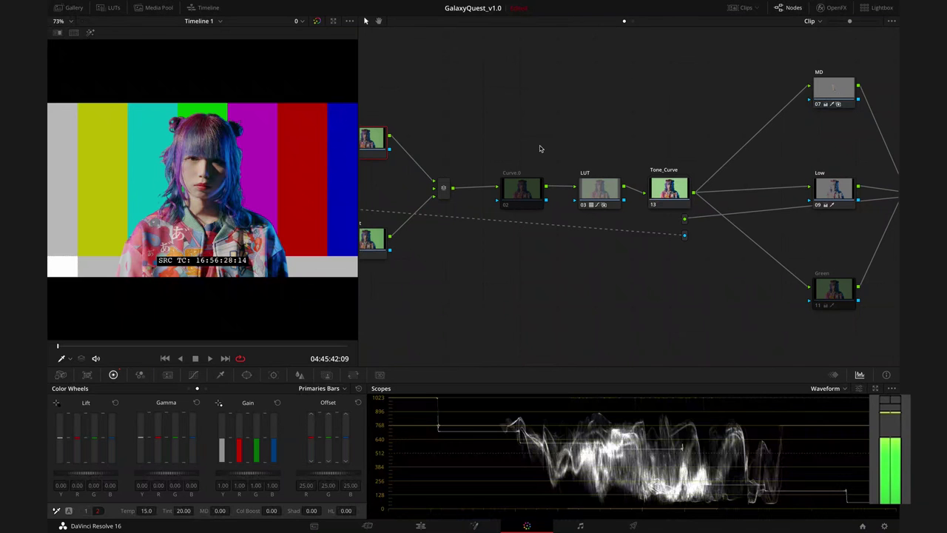
pyautogui.click(669, 188)
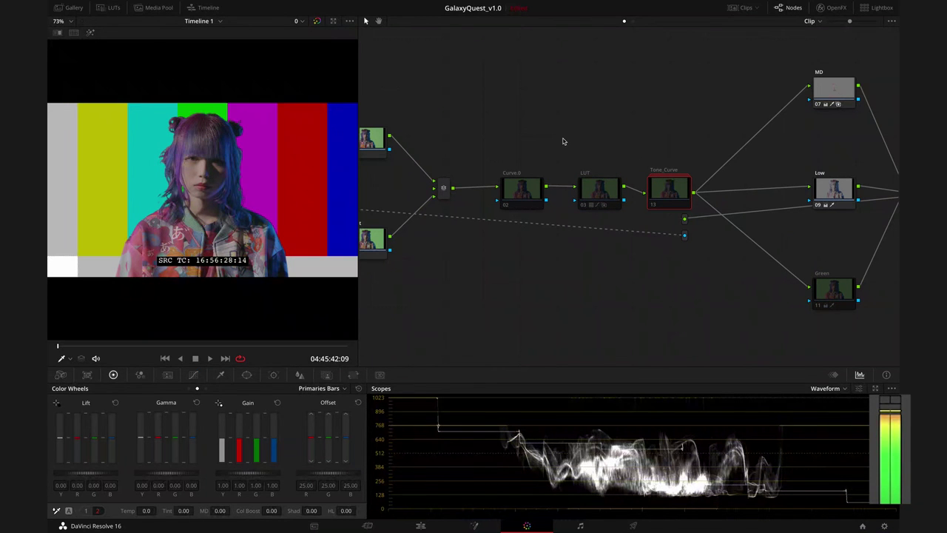
pyautogui.click(602, 192)
pyautogui.hotkey('ctrl', 'd')
pyautogui.hotkey('ctrl', 'd')
pyautogui.hotkey('ctrl', 'd')
pyautogui.click(675, 194)
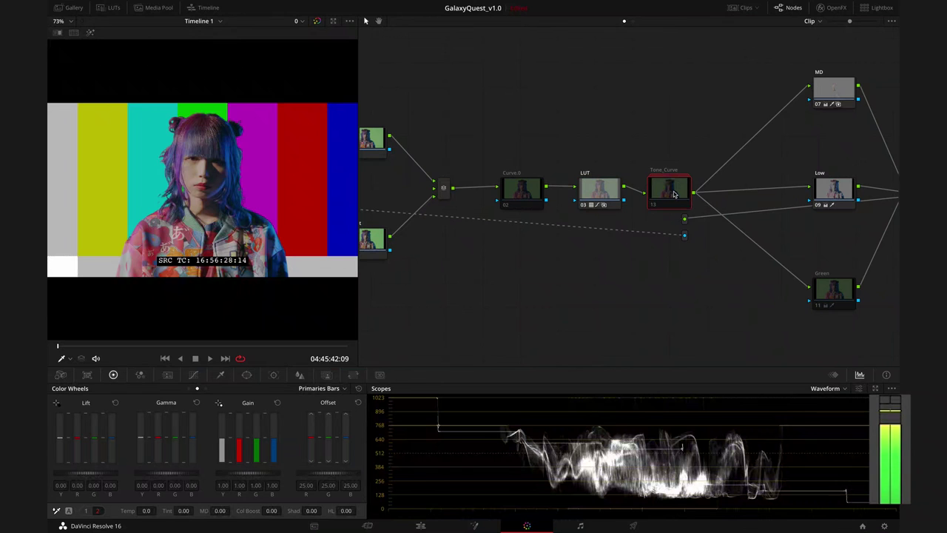
pyautogui.hotkey('ctrl', 'd')
pyautogui.hotkey('ctrl', 'd')
pyautogui.hotkey('ctrl', 'd')
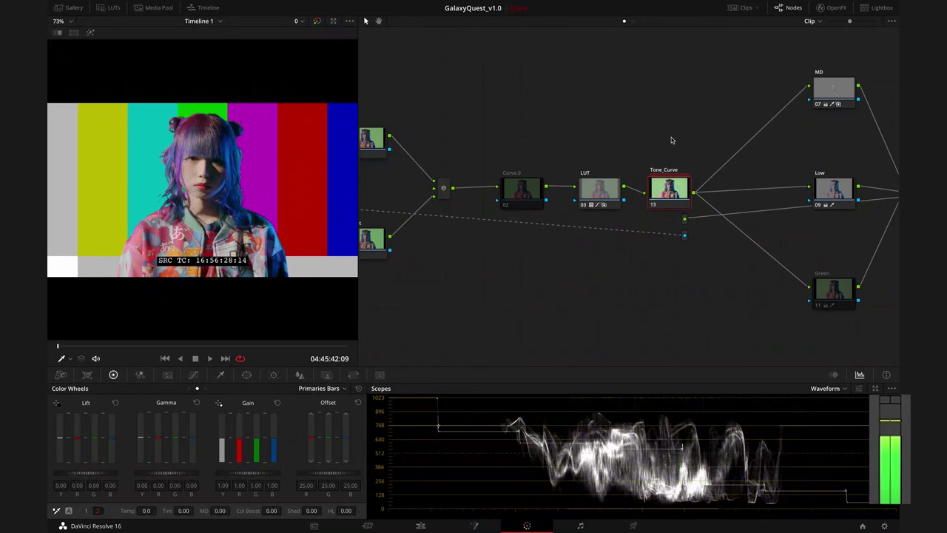
pyautogui.hotkey('ctrl', 'd')
pyautogui.hotkey('ctrl', 'd')
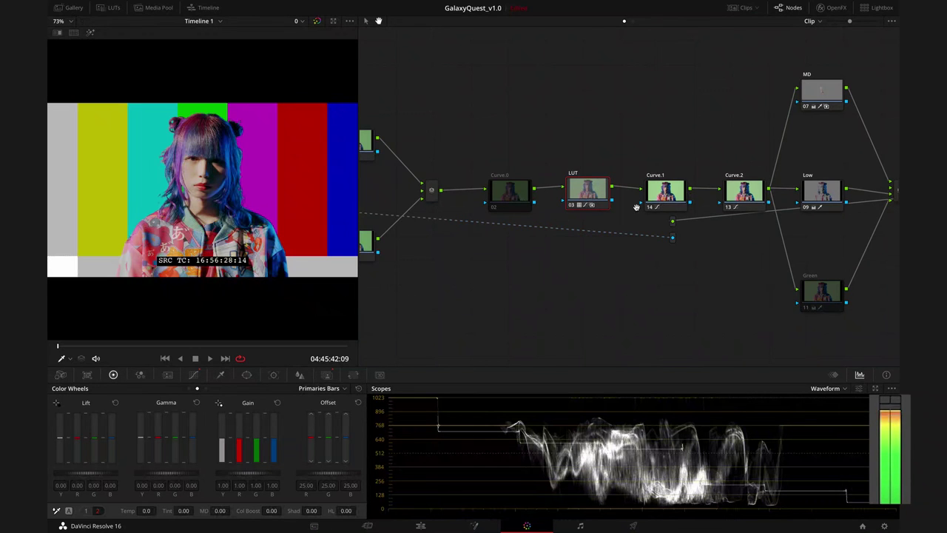
# Disable Curve.1 and Curve.2, then inspect the LUT node's curve and key controls.
pyautogui.hotkey('ctrl', 'd')
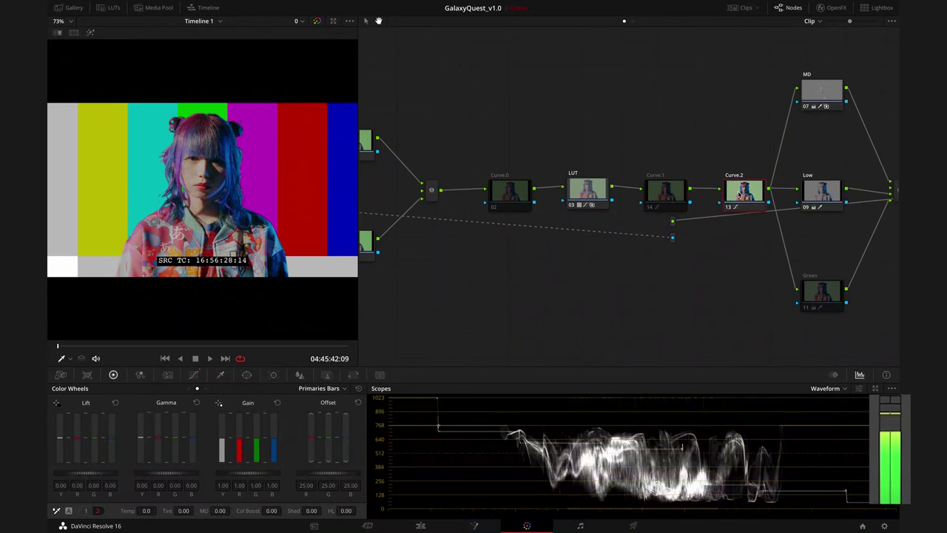
pyautogui.click(740, 194)
pyautogui.hotkey('ctrl', 'd')
pyautogui.click(593, 197)
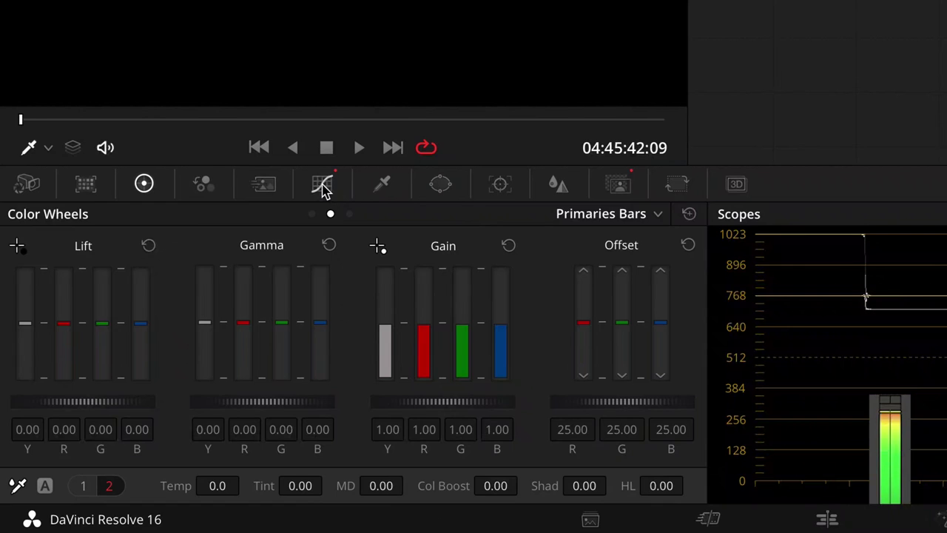
pyautogui.click(322, 188)
pyautogui.click(620, 187)
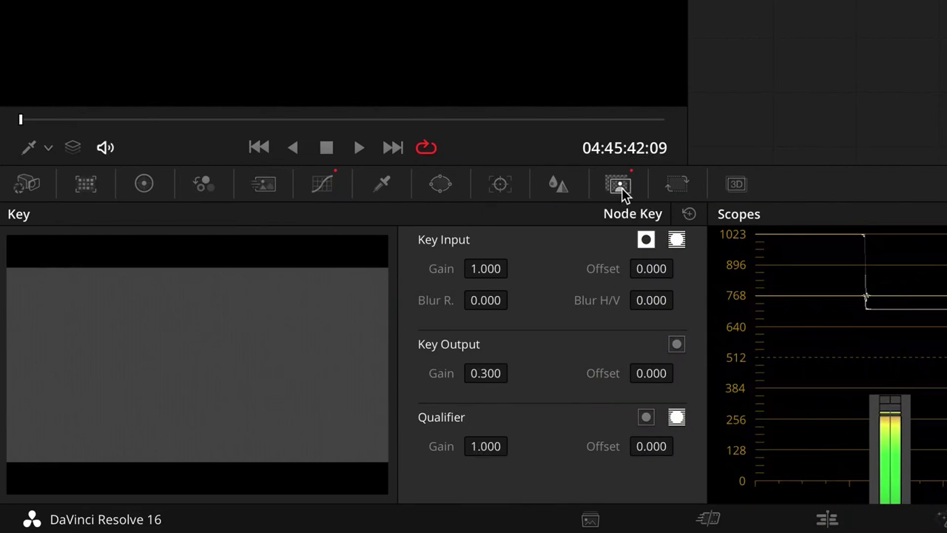
pyautogui.click(325, 187)
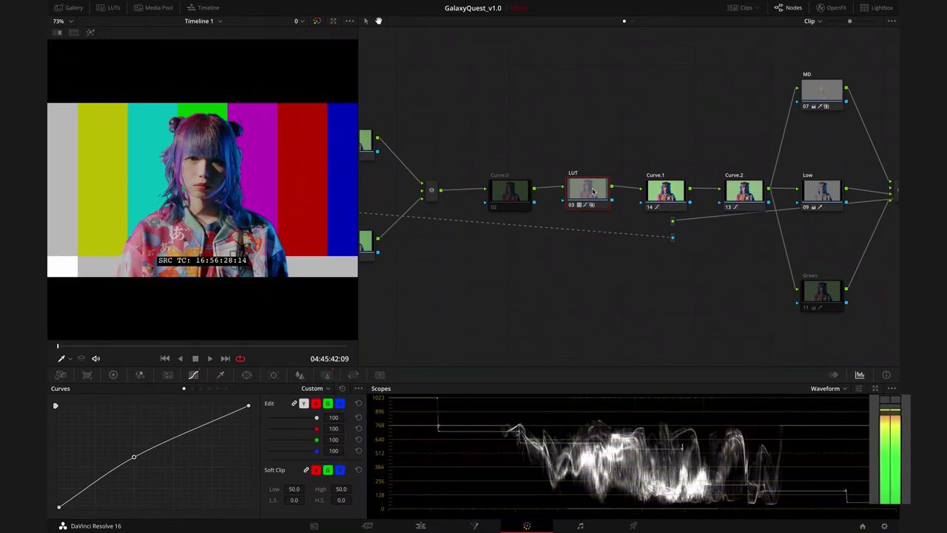
pyautogui.click(584, 231)
# Show the LUT node's Key settings with Curve.1 and Curve.2 switched off for comparison.
pyautogui.click(330, 377)
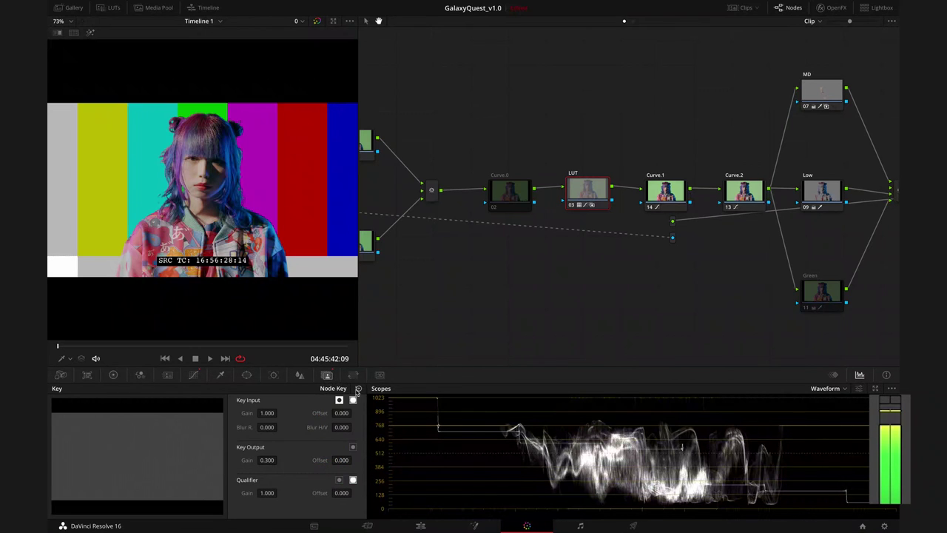
pyautogui.doubleClick(267, 459)
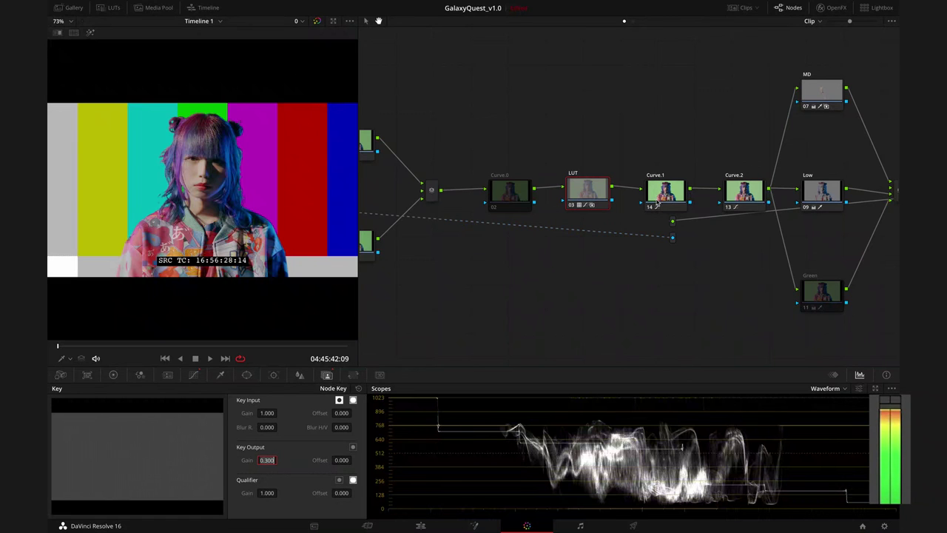
pyautogui.click(676, 196)
pyautogui.hotkey('ctrl', 'd')
pyautogui.hotkey('alt', 'shift', "'")
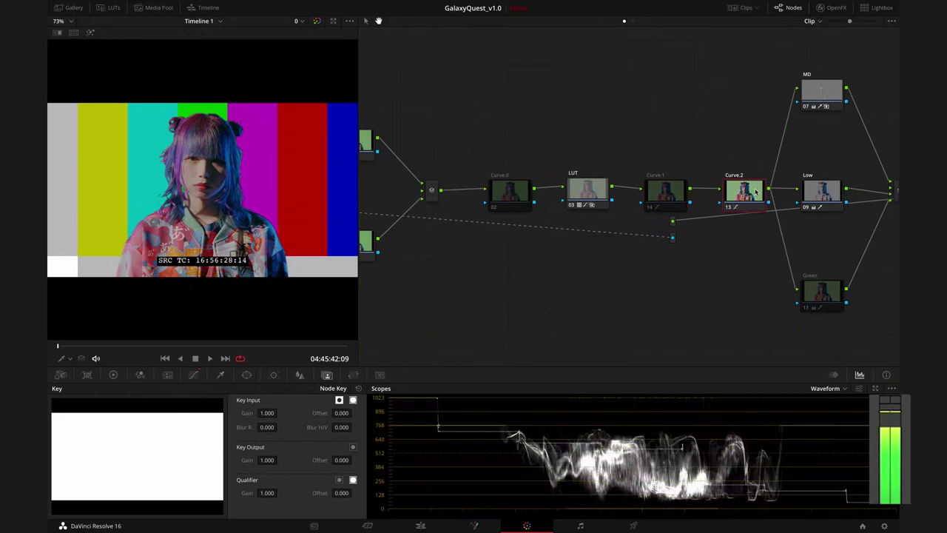
pyautogui.hotkey('ctrl', 'd')
pyautogui.click(600, 196)
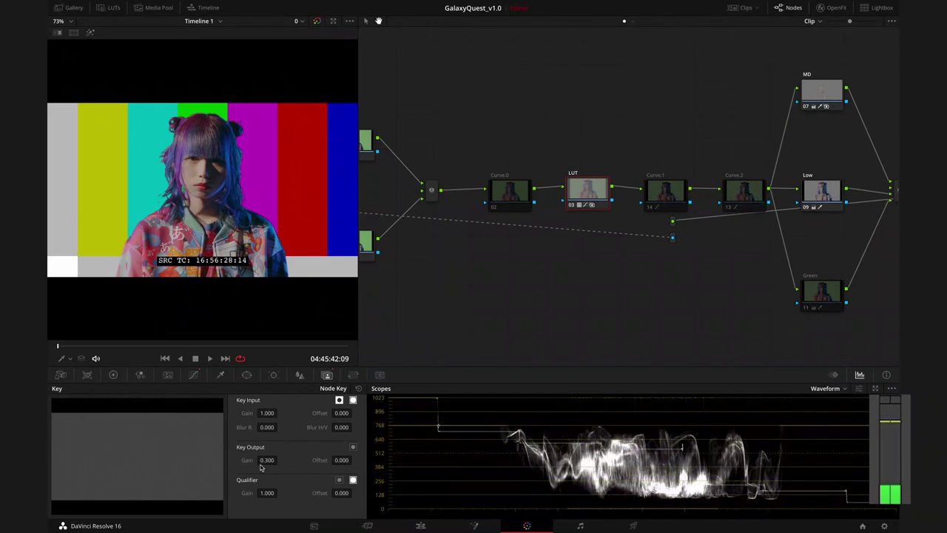
# Set the LUT node's Key Output Gain to 0.5 after trying 0.3.
pyautogui.moveTo(264, 460); pyautogui.dragTo(141, 463)
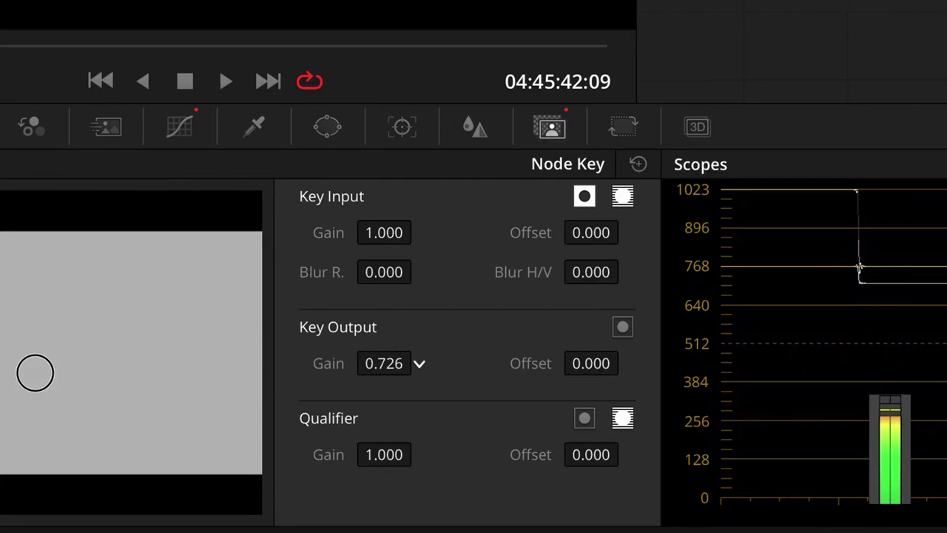
pyautogui.moveTo(35, 372); pyautogui.dragTo(0, 376)
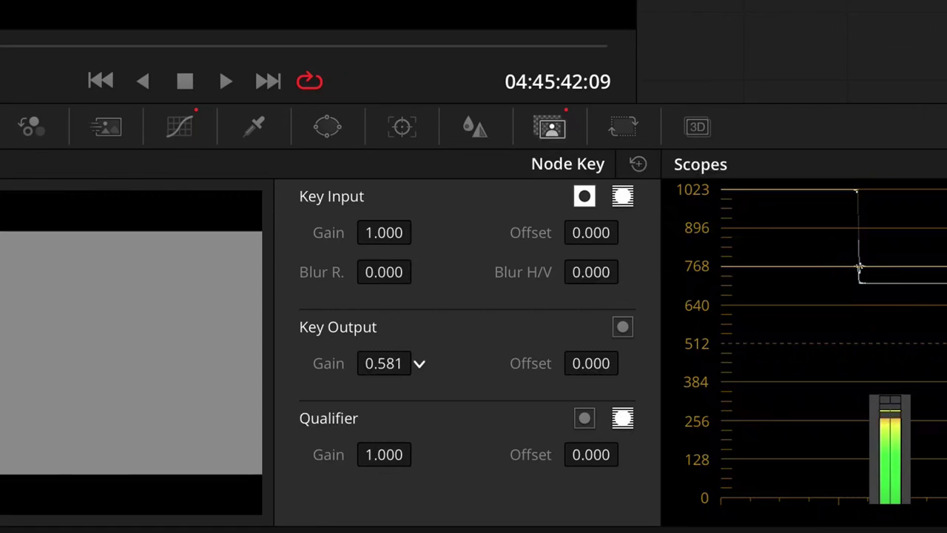
pyautogui.click(387, 363)
pyautogui.write('0.3')
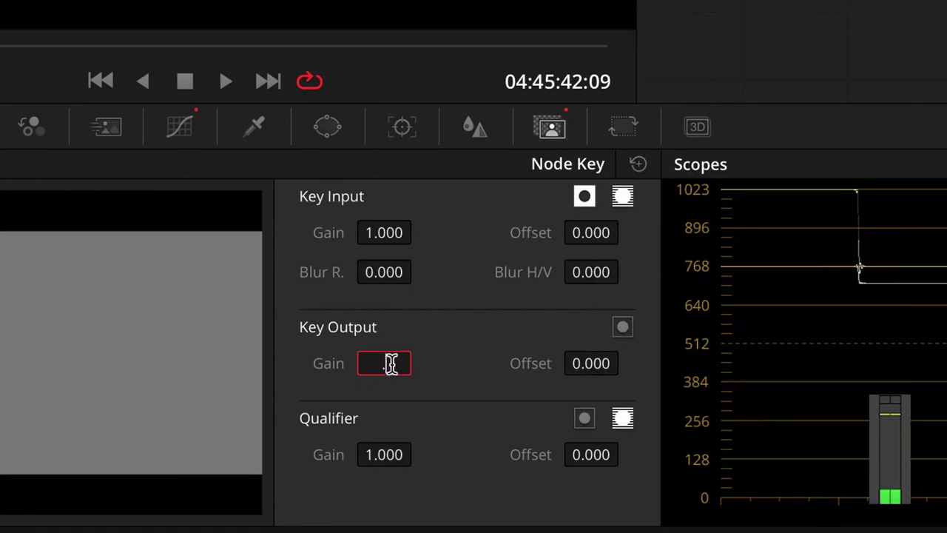
pyautogui.press('Return')
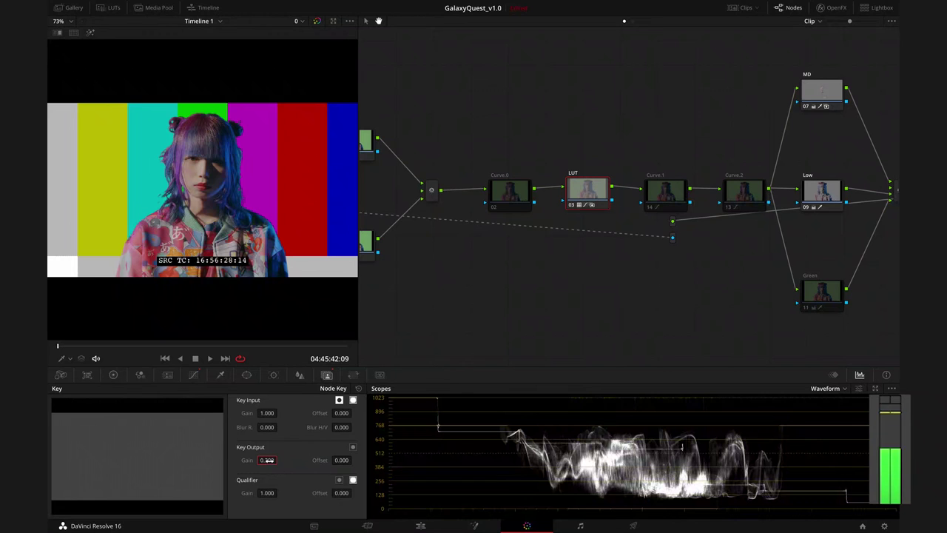
pyautogui.click(268, 460)
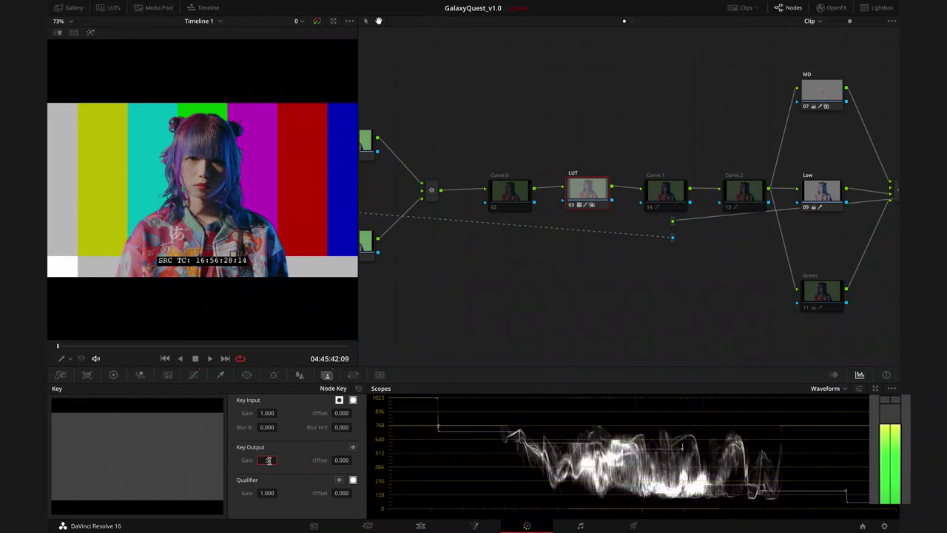
pyautogui.write('0.5')
pyautogui.press('Return')
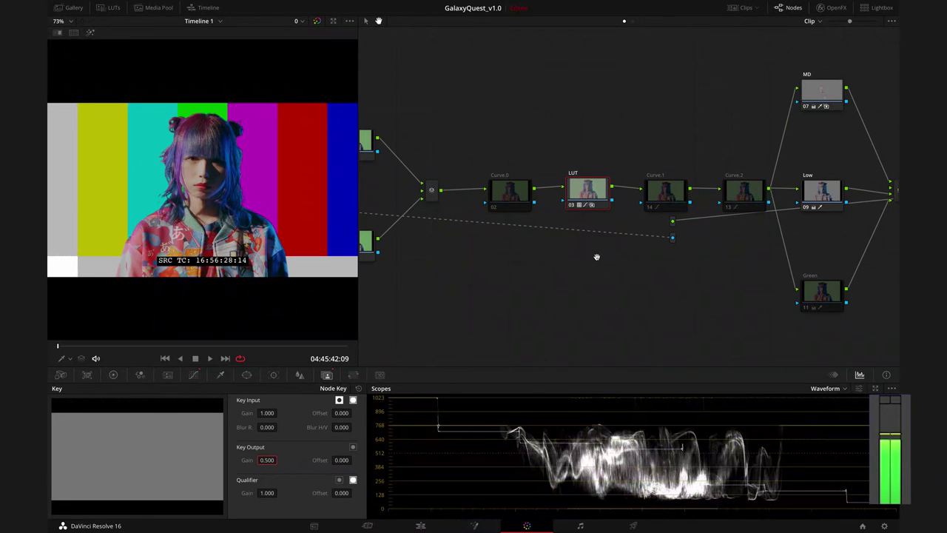
# Re-enable Curve.1 and Curve.2, then toggle the LUT node off and on to compare.
pyautogui.click(654, 209)
pyautogui.hotkey('ctrl', 'd')
pyautogui.click(743, 191)
pyautogui.hotkey('ctrl', 'd')
pyautogui.click(587, 191)
pyautogui.hotkey('ctrl', 'd')
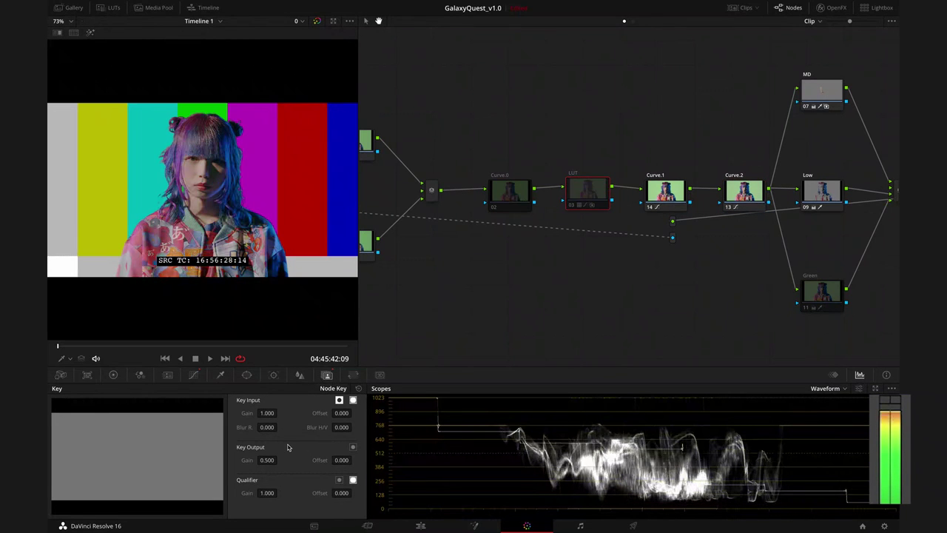
pyautogui.hotkey('ctrl', 'd')
pyautogui.hotkey('ctrl', 'd')
pyautogui.hotkey('ctrl', 'd')
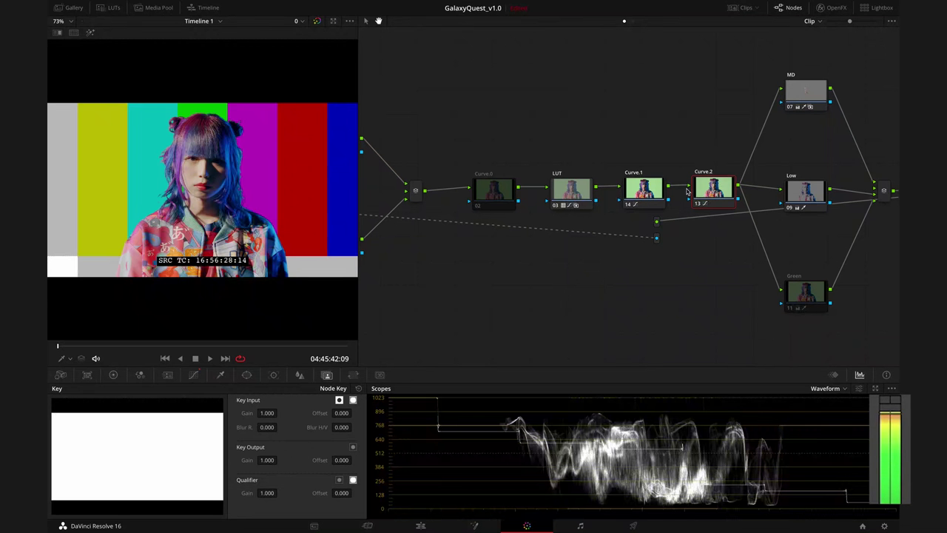
# Toggle Curve.1 and Curve.2 off and on, then show Curve.1's curve controls.
pyautogui.click(645, 192)
pyautogui.hotkey('ctrl', 'd')
pyautogui.hotkey('ctrl', 'd')
pyautogui.click(730, 194)
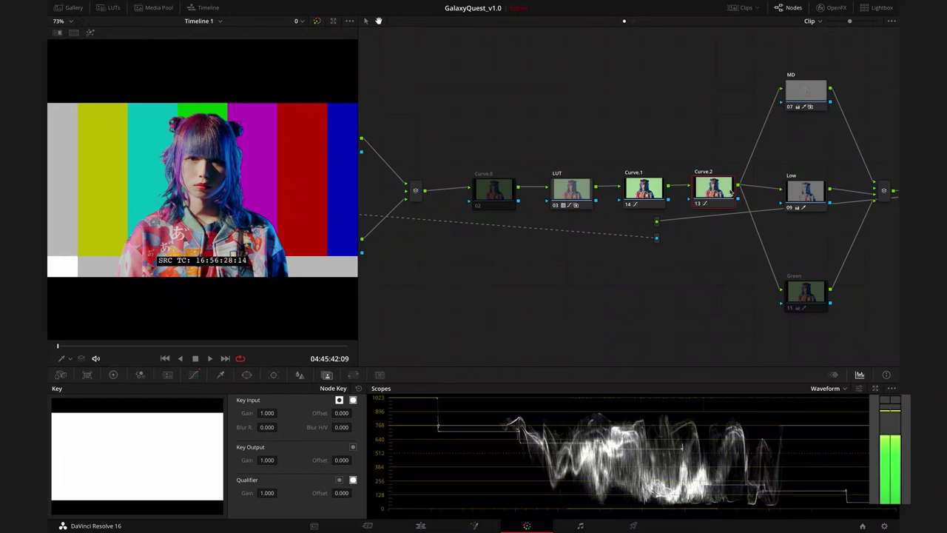
pyautogui.hotkey('ctrl', 'd')
pyautogui.hotkey('ctrl', 'd')
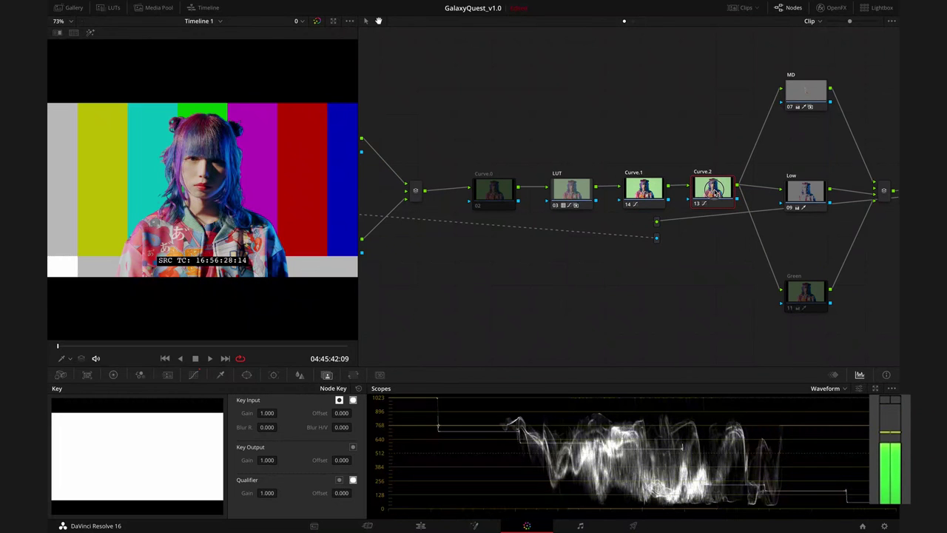
pyautogui.click(633, 187)
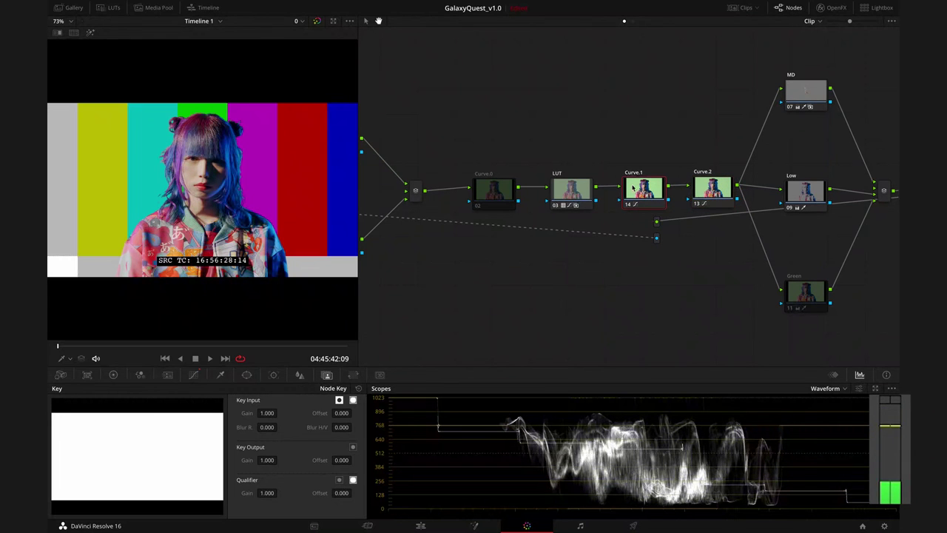
pyautogui.click(193, 374)
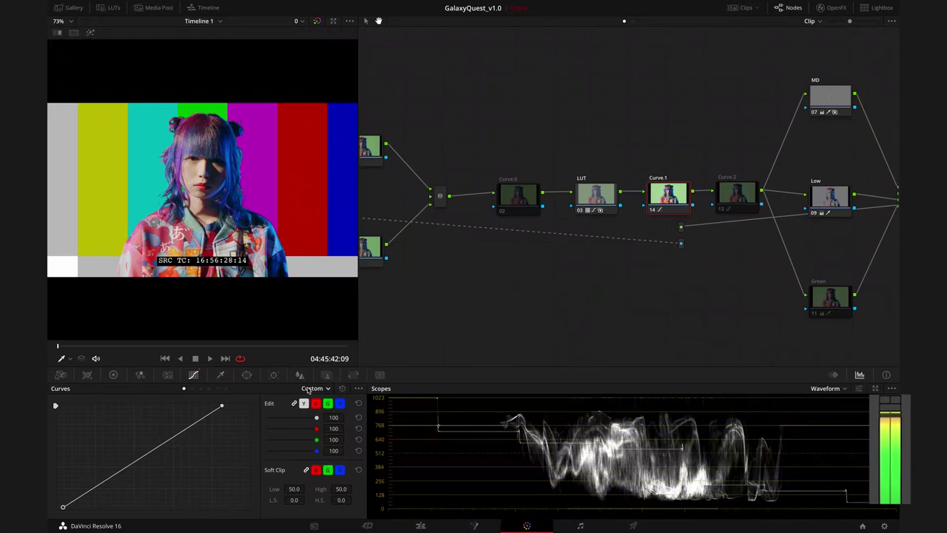
# Reset Curve.1, pull its white point left and black point right, then disable the node.
pyautogui.click(342, 388)
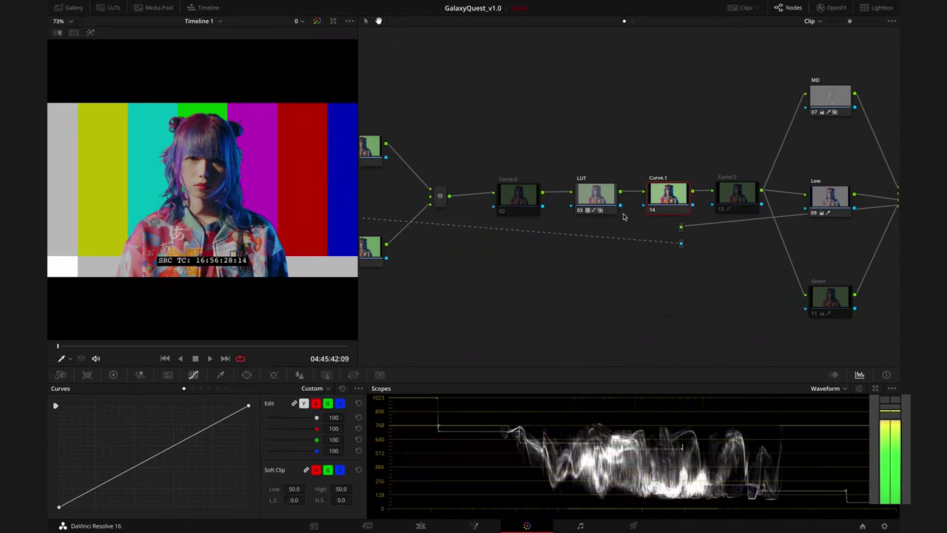
pyautogui.moveTo(249, 406); pyautogui.dragTo(232, 407)
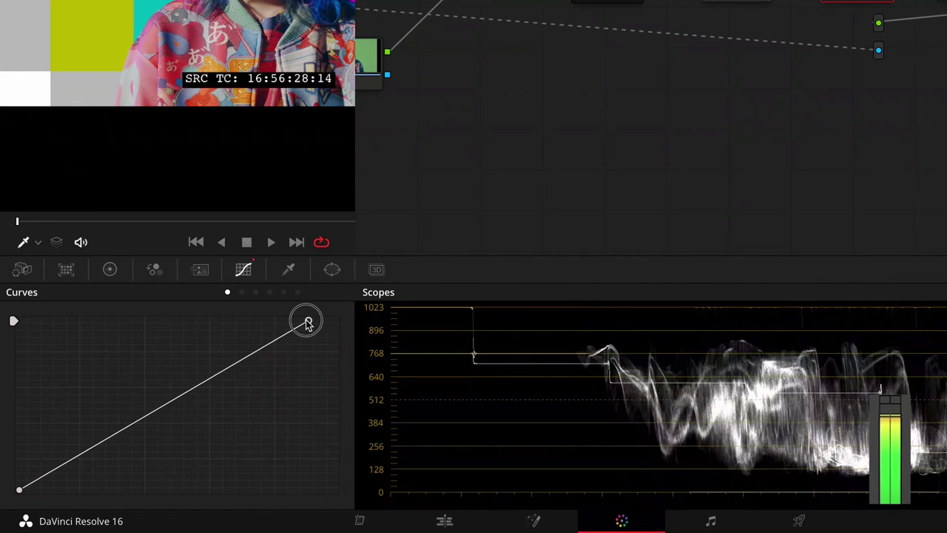
pyautogui.moveTo(307, 323); pyautogui.dragTo(296, 323)
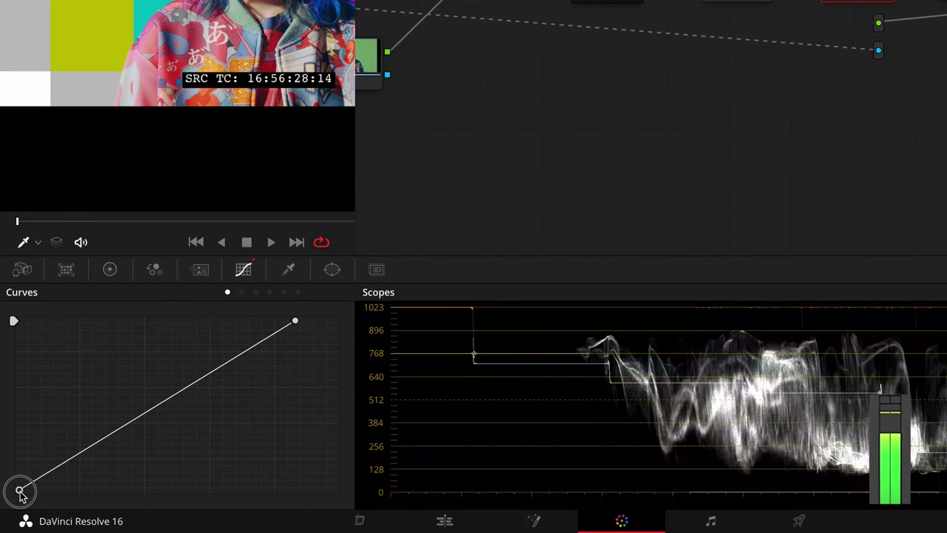
pyautogui.moveTo(18, 491); pyautogui.dragTo(26, 491)
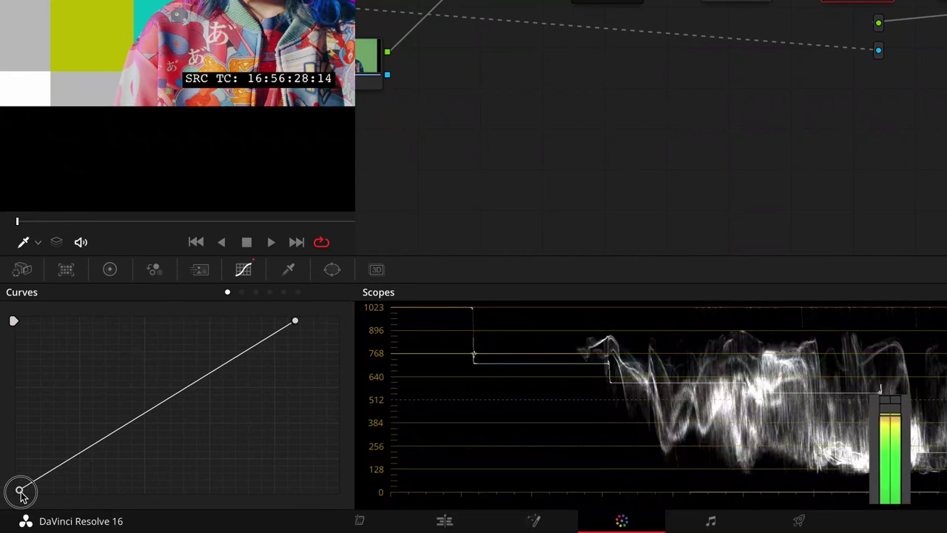
pyautogui.moveTo(26, 491); pyautogui.dragTo(28, 491)
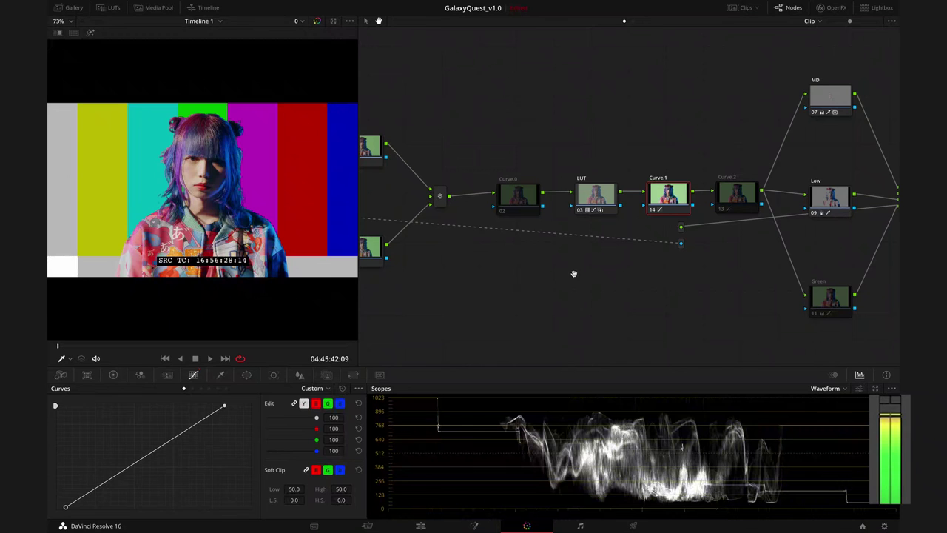
pyautogui.hotkey('ctrl', 'd')
pyautogui.hotkey('ctrl', 'd')
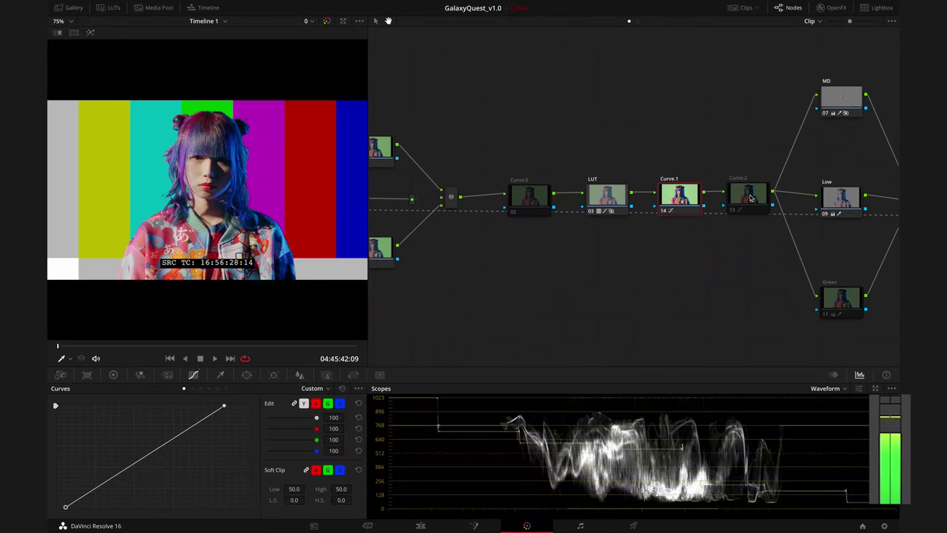
# Lower Curve.2's upper curve points, toggling the node to compare before and after.
pyautogui.click(750, 197)
pyautogui.hotkey('ctrl', 'd')
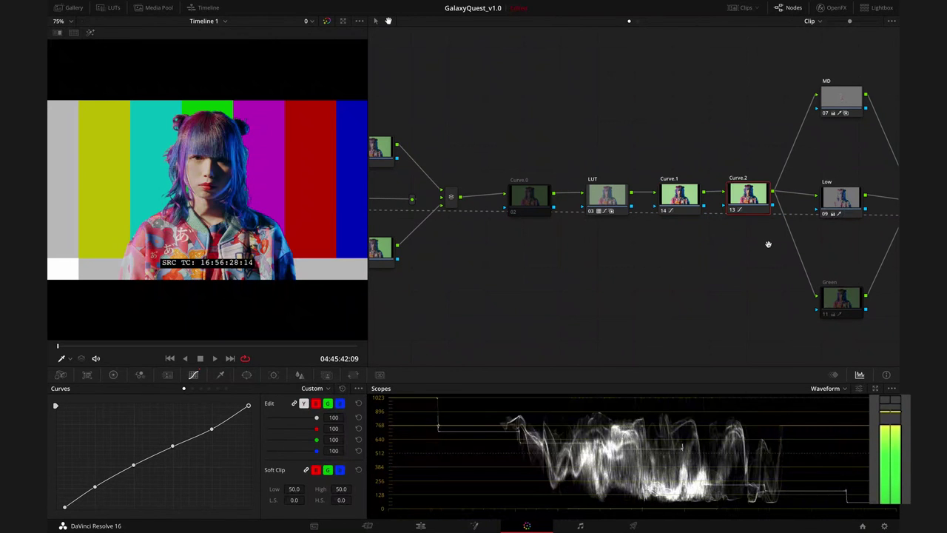
pyautogui.hotkey('ctrl', 'd')
pyautogui.hotkey('ctrl', 'd')
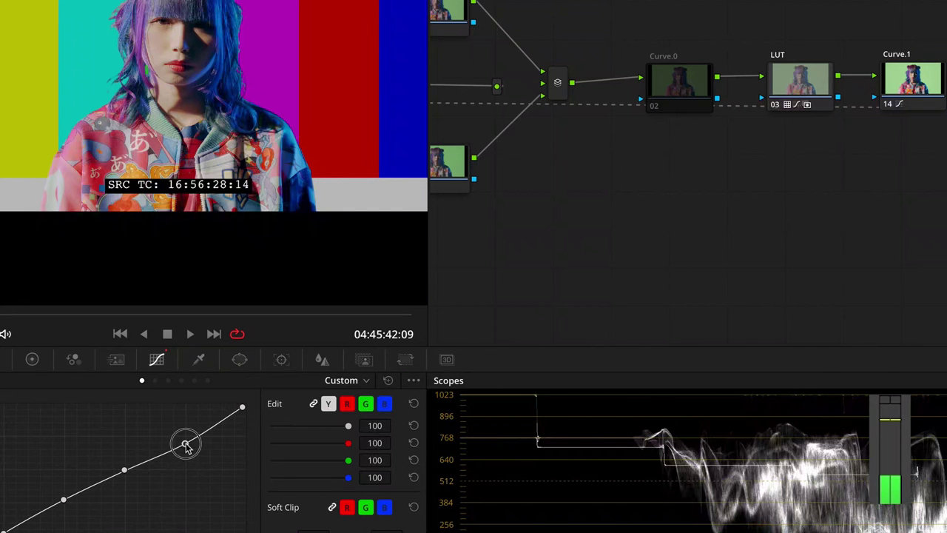
pyautogui.moveTo(213, 431); pyautogui.dragTo(185, 447)
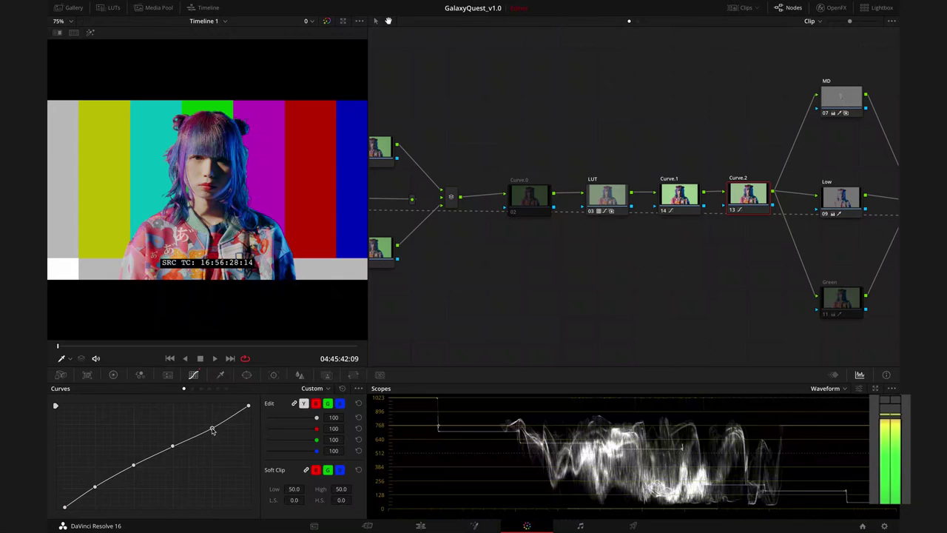
pyautogui.moveTo(173, 448); pyautogui.dragTo(94, 489)
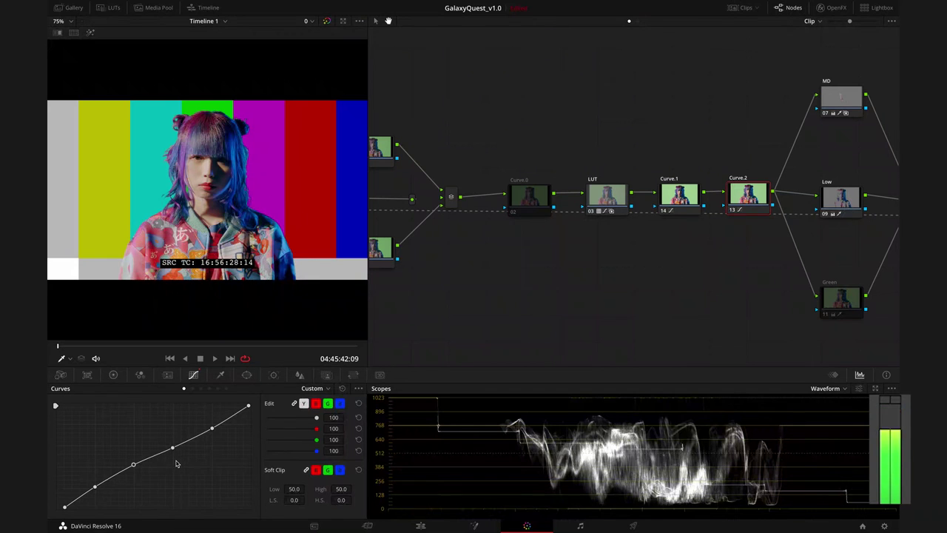
pyautogui.hotkey('ctrl', 'd')
pyautogui.hotkey('ctrl', 'd')
pyautogui.hotkey('ctrl', 'f')
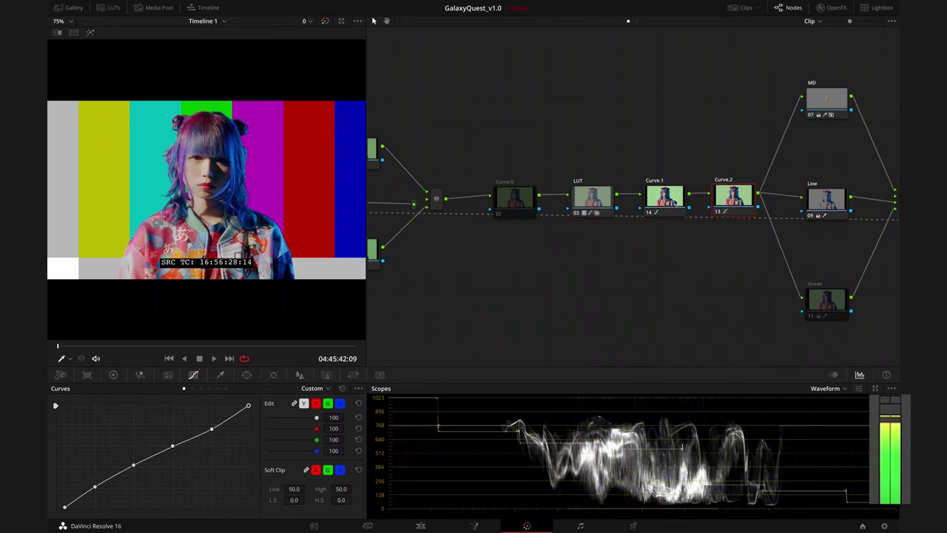
pyautogui.click(674, 202)
pyautogui.click(742, 201)
pyautogui.click(669, 203)
pyautogui.click(732, 203)
pyautogui.click(665, 206)
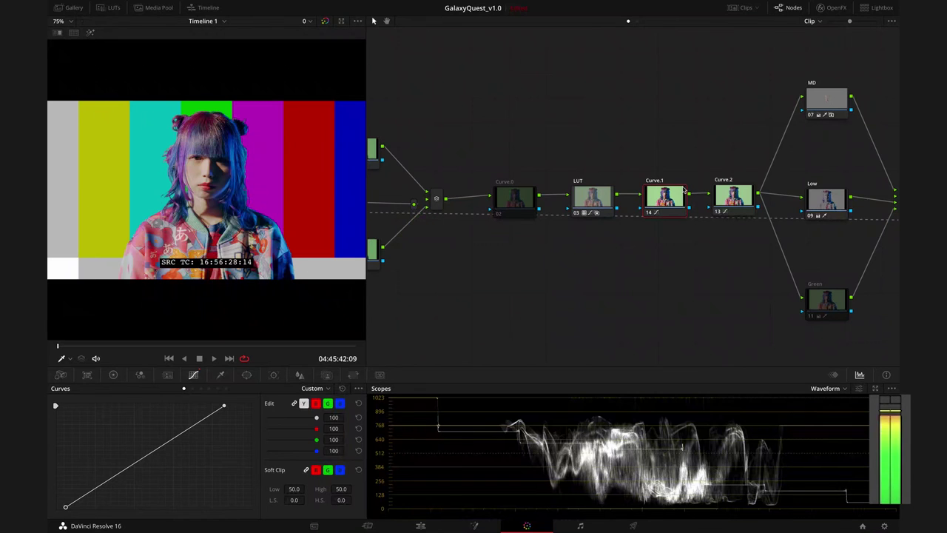
pyautogui.click(736, 200)
pyautogui.click(669, 201)
pyautogui.click(739, 203)
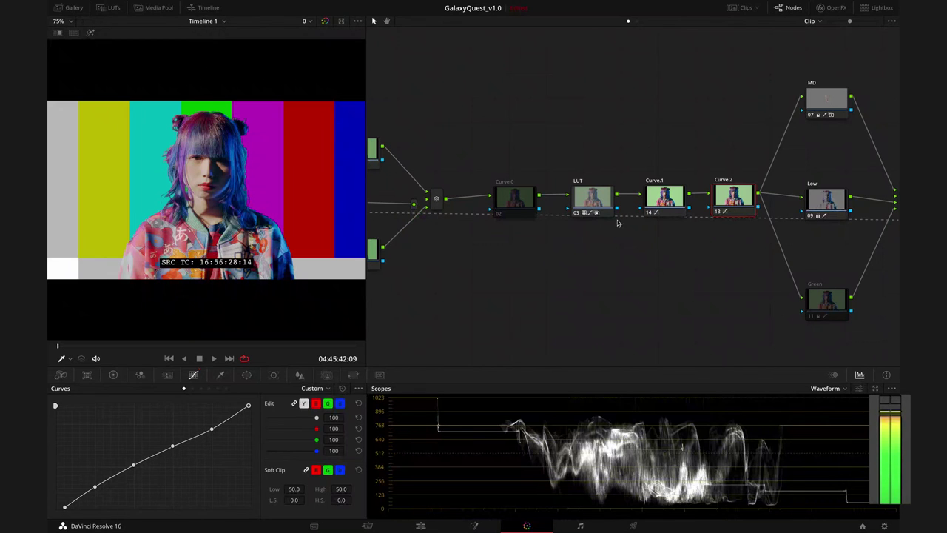
pyautogui.moveTo(487, 159); pyautogui.dragTo(746, 236)
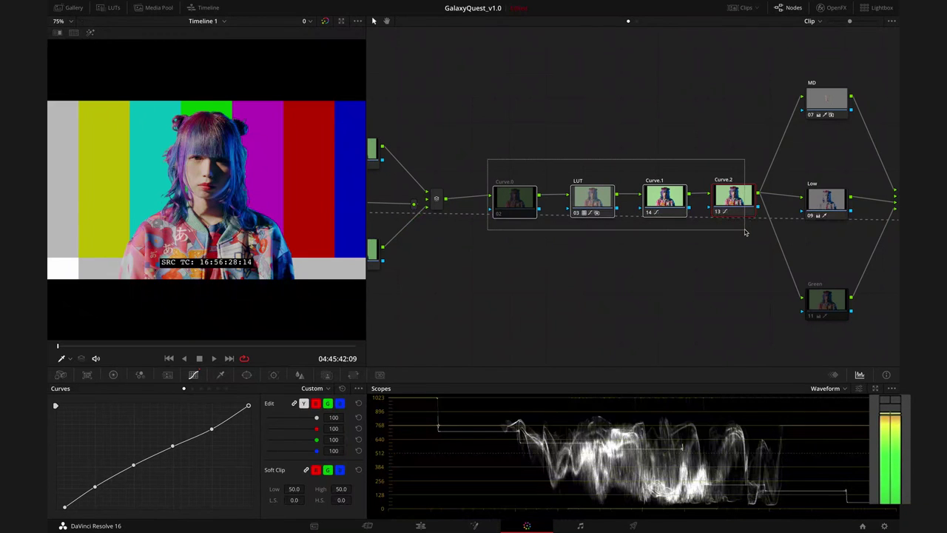
pyautogui.click(719, 256)
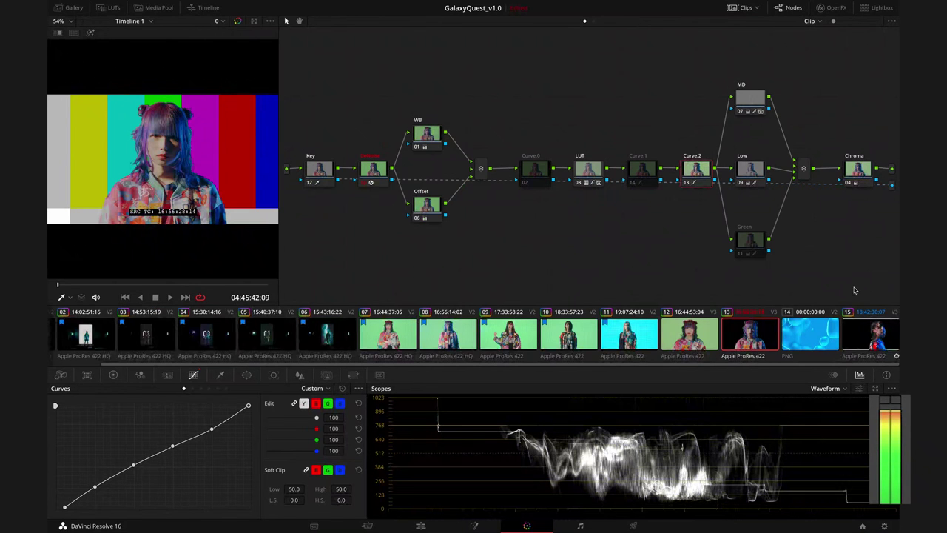
# Switch to clip 15 and re-enable its CV2 curve node.
pyautogui.click(863, 335)
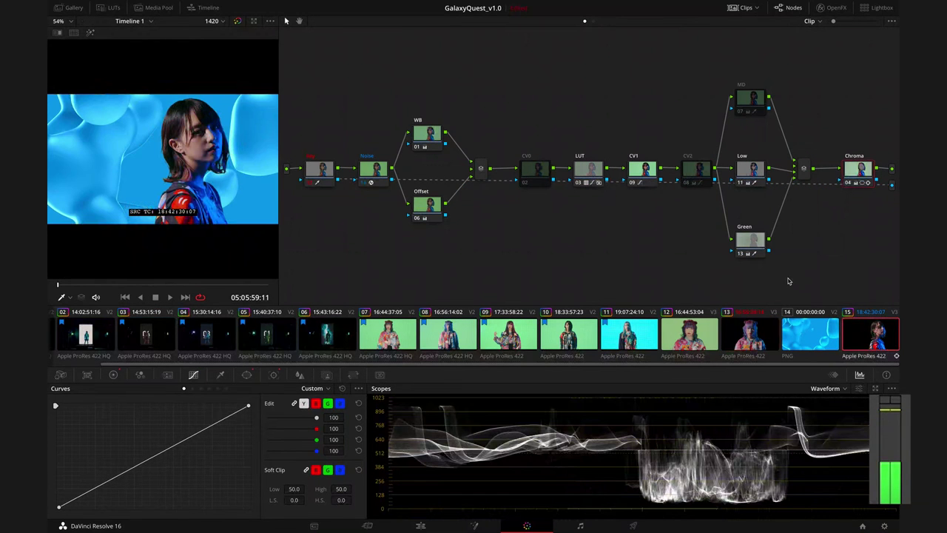
pyautogui.click(694, 175)
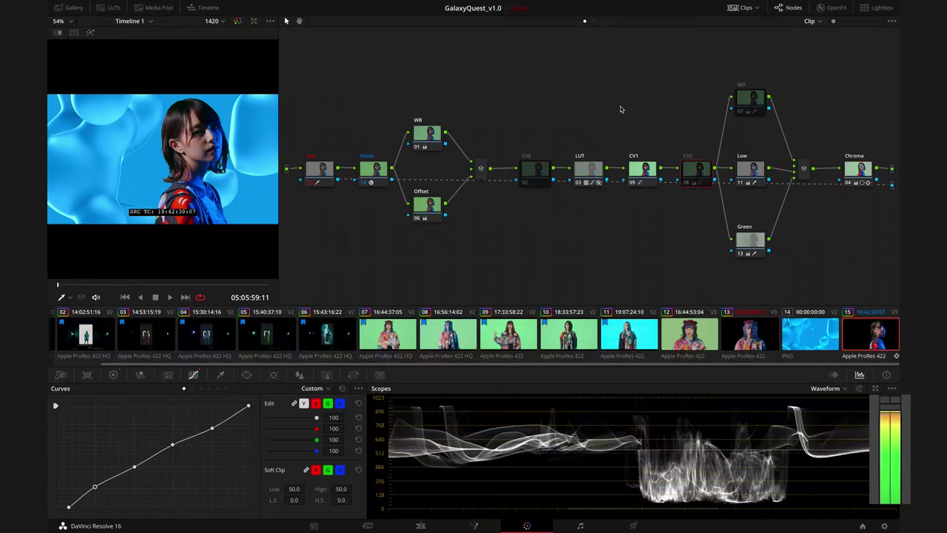
pyautogui.hotkey('ctrl', 'd')
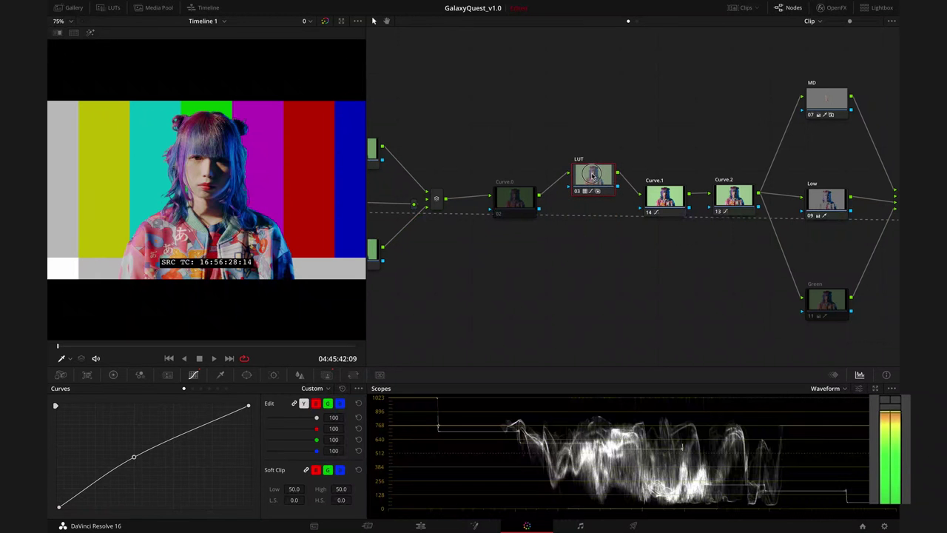
# On Curve.0, pull the white point left and the black point right, then disable the node.
pyautogui.click(515, 202)
pyautogui.moveTo(248, 406); pyautogui.dragTo(242, 407)
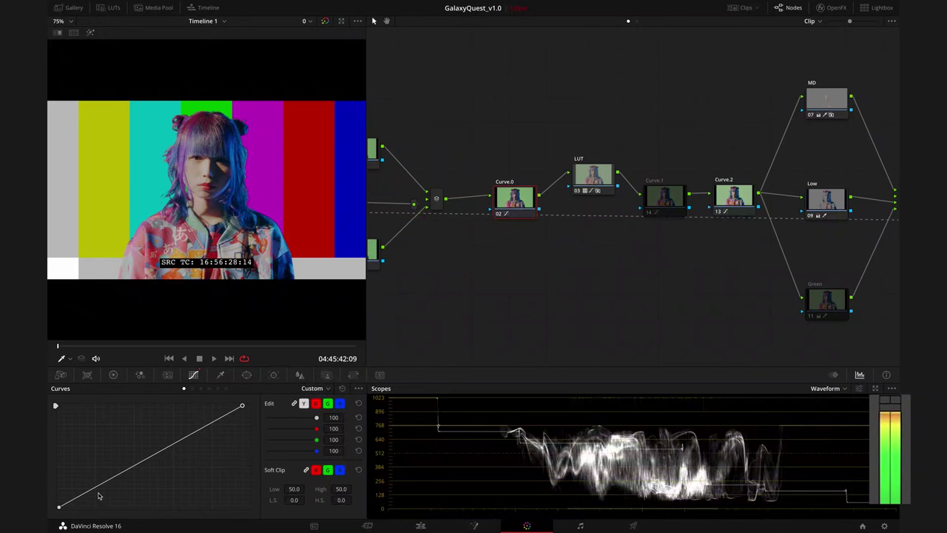
pyautogui.moveTo(59, 507); pyautogui.dragTo(63, 509)
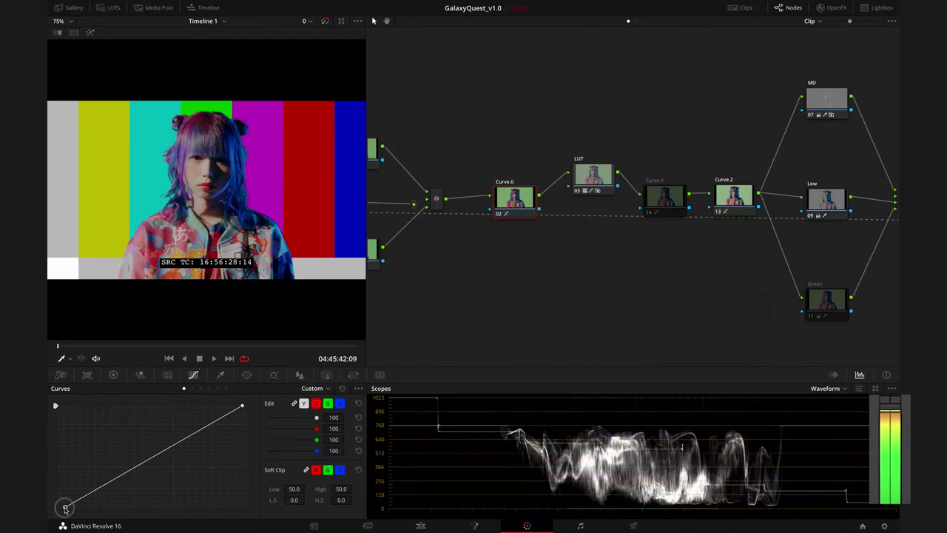
pyautogui.hotkey('ctrl', 'd')
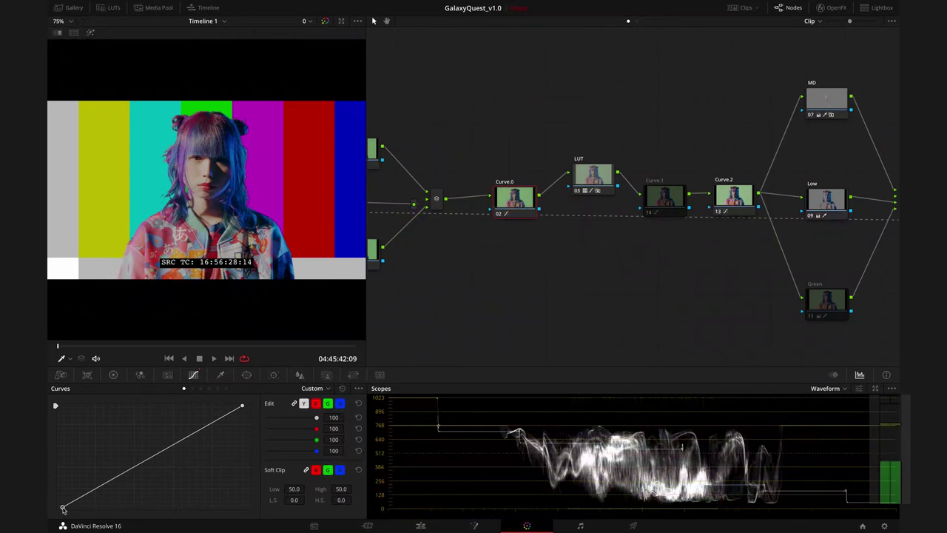